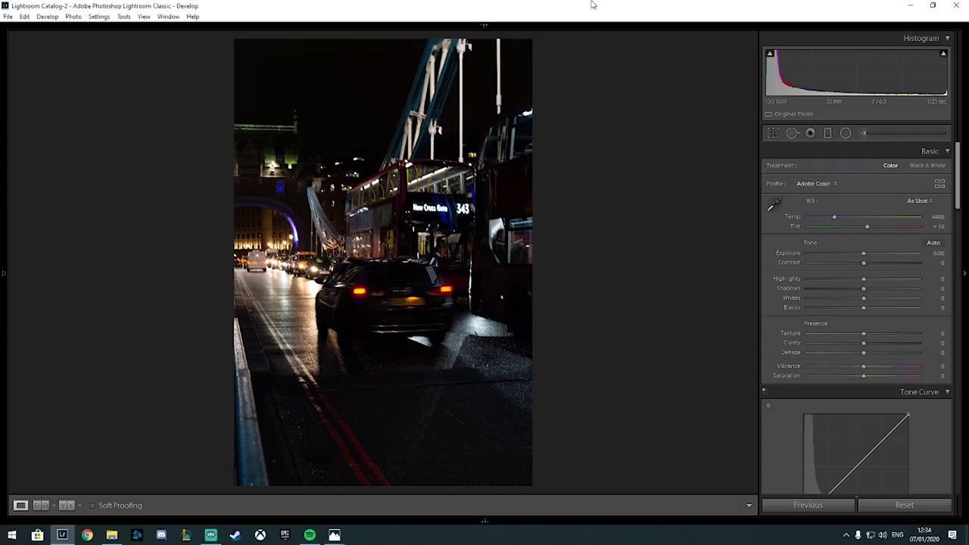
Slightly correct the vertical and horizontal perspective, then show highlight clipping warnings.
{"action": "scroll", "coordinate": [811, 267], "scroll_direction": "down", "scroll_amount": 10}
{"action": "scroll", "coordinate": [811, 270], "scroll_direction": "down", "scroll_amount": 5}
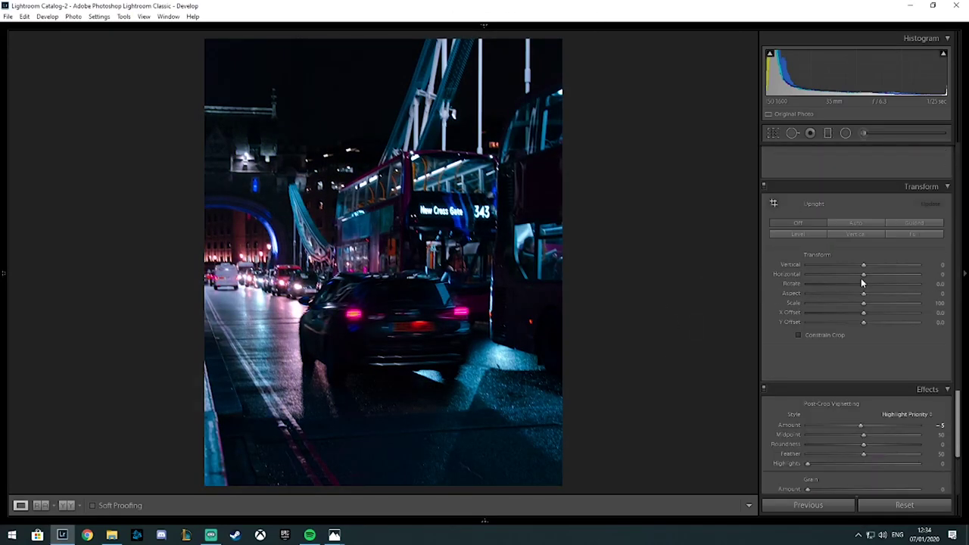
{"action": "mouse_move", "coordinate": [865, 264]}
{"action": "left_mouse_down"}
{"action": "mouse_move", "coordinate": [858, 278]}
{"action": "mouse_move", "coordinate": [879, 288]}
{"action": "mouse_move", "coordinate": [860, 308]}
{"action": "left_mouse_up"}
{"action": "scroll", "coordinate": [845, 374], "scroll_direction": "up", "scroll_amount": 15}
{"action": "key", "text": "j"}
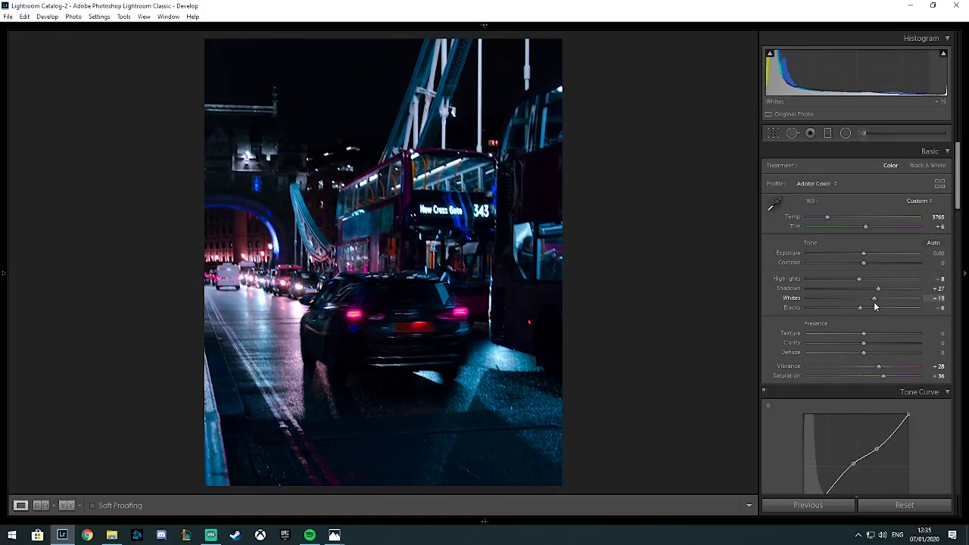
Drag the lower Tone Curve point right to deepen the shadows.
{"action": "scroll", "coordinate": [792, 318], "scroll_direction": "down", "scroll_amount": 5}
{"action": "left_click_drag", "start_coordinate": [823, 307], "coordinate": [825, 307]}
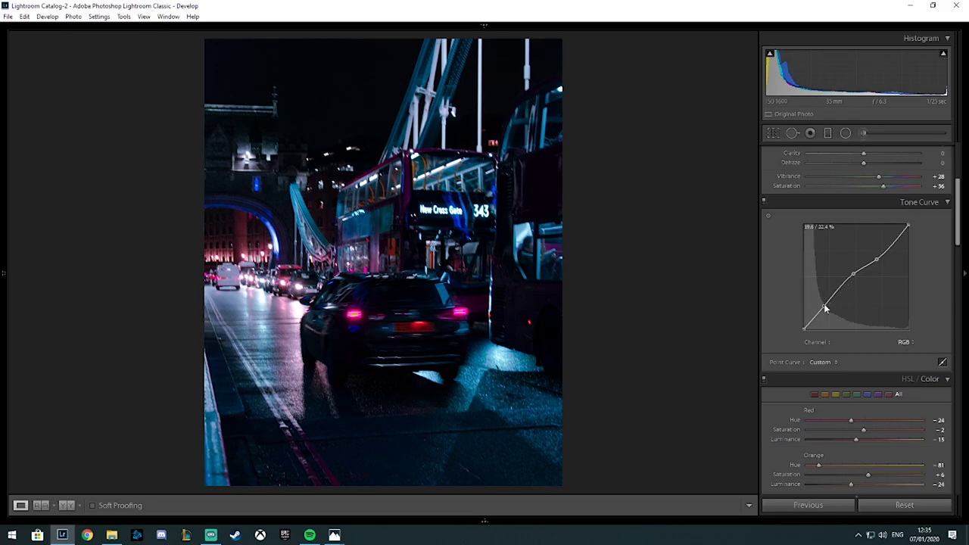
{"action": "scroll", "coordinate": [797, 332], "scroll_direction": "down", "scroll_amount": 6}
Preview the sharpening mask and raise luminance noise reduction to 14.
{"action": "scroll", "coordinate": [848, 260], "scroll_direction": "down", "scroll_amount": 3}
{"action": "left_click", "coordinate": [849, 261], "text": "alt"}
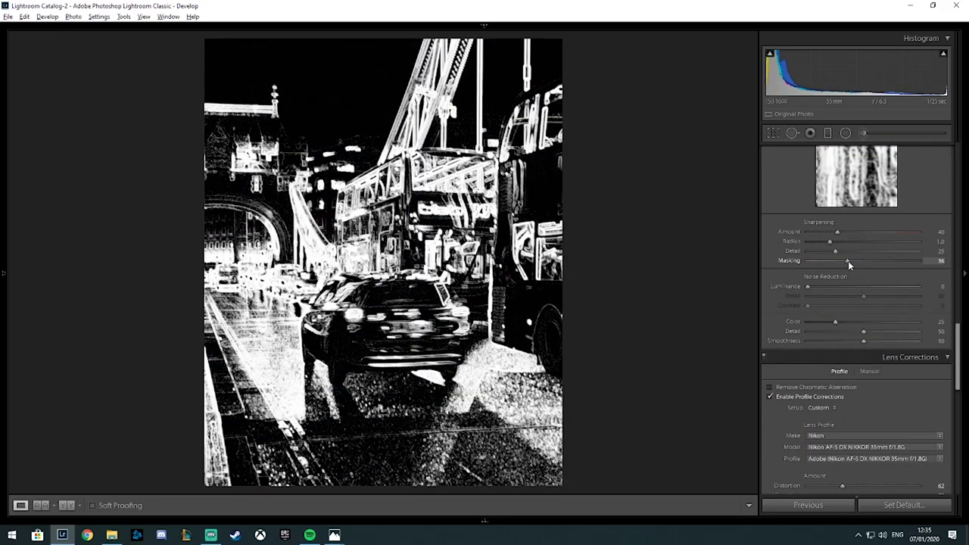
{"action": "scroll", "coordinate": [778, 308], "scroll_direction": "up", "scroll_amount": 5}
{"action": "left_click_drag", "start_coordinate": [819, 290], "coordinate": [837, 271]}
{"action": "scroll", "coordinate": [778, 308], "scroll_direction": "down", "scroll_amount": 2}
Split-tone highlights soft pink (hue 285) and shadows deep blue (hue 256, saturation 36).
{"action": "left_click", "coordinate": [918, 215]}
{"action": "left_click", "coordinate": [867, 231]}
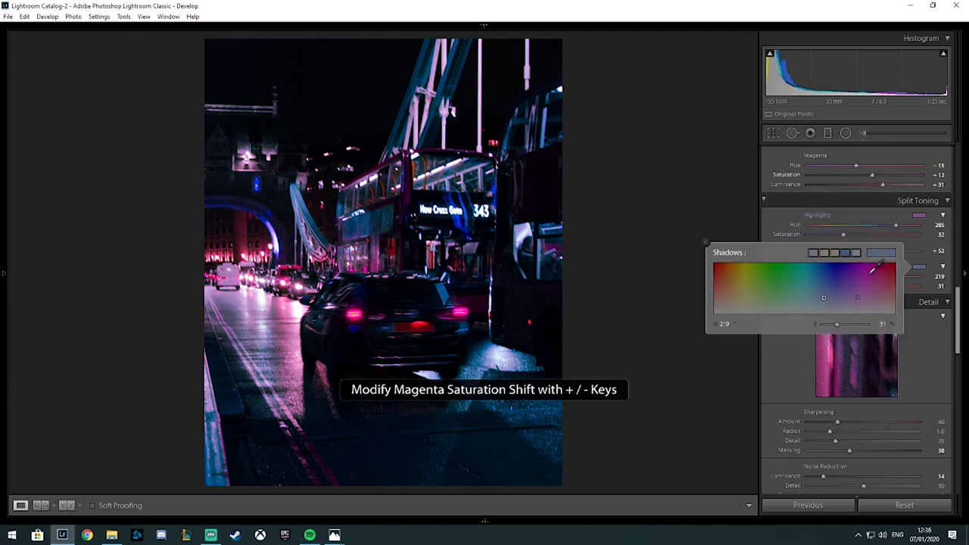
{"action": "left_click", "coordinate": [794, 212]}
{"action": "left_click", "coordinate": [918, 267]}
{"action": "left_click", "coordinate": [840, 277]}
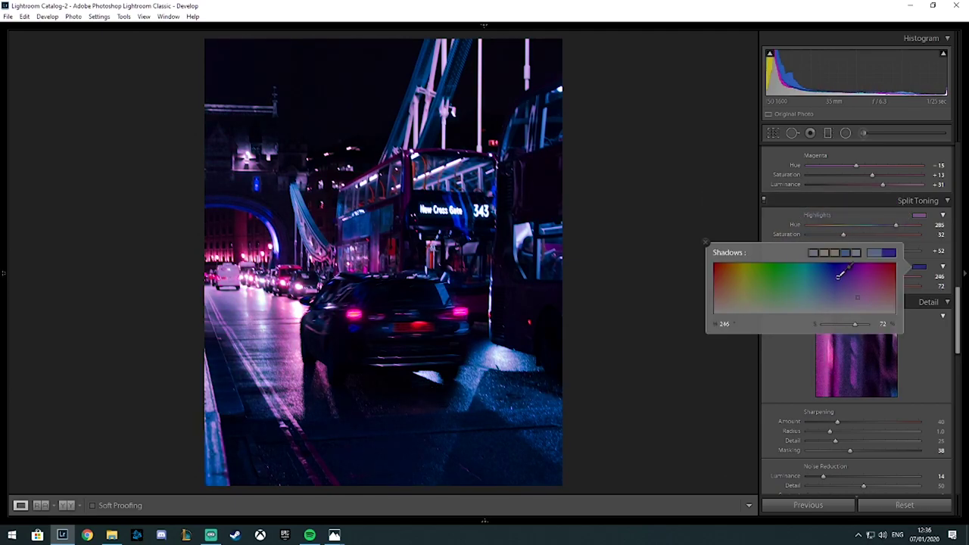
{"action": "left_click", "coordinate": [836, 324]}
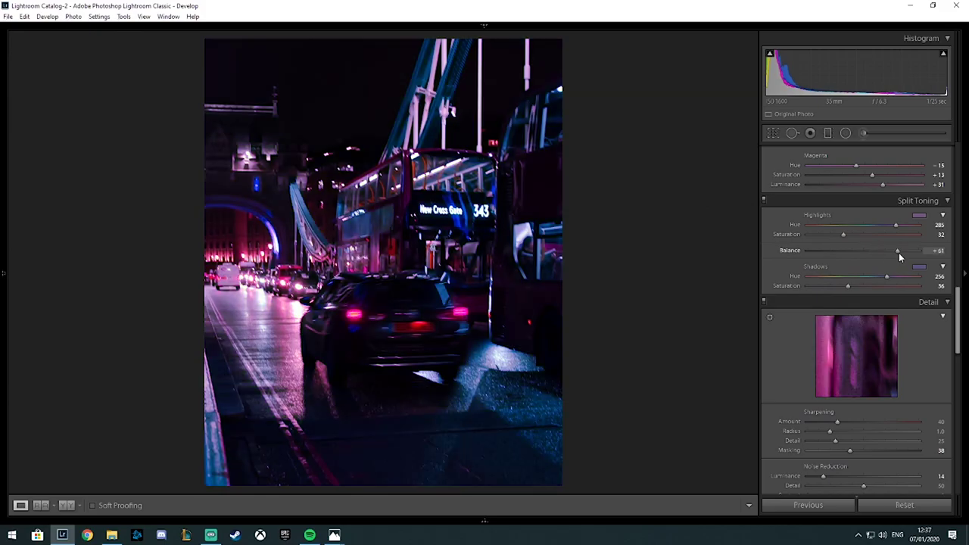
{"action": "scroll", "coordinate": [792, 272], "scroll_direction": "down", "scroll_amount": 10}
Shift the calibration shadow tint and red primary, undoing the green and blue primary changes.
{"action": "scroll", "coordinate": [792, 334], "scroll_direction": "down", "scroll_amount": 5}
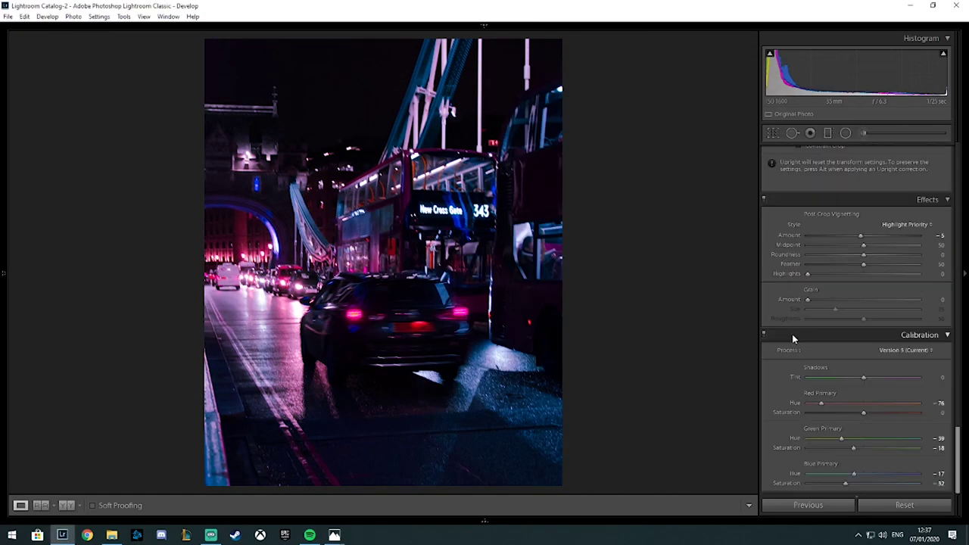
{"action": "left_click_drag", "start_coordinate": [863, 377], "coordinate": [866, 377]}
{"action": "left_click_drag", "start_coordinate": [821, 403], "coordinate": [853, 412]}
{"action": "left_click_drag", "start_coordinate": [842, 438], "coordinate": [873, 448]}
{"action": "key", "text": "ctrl+z"}
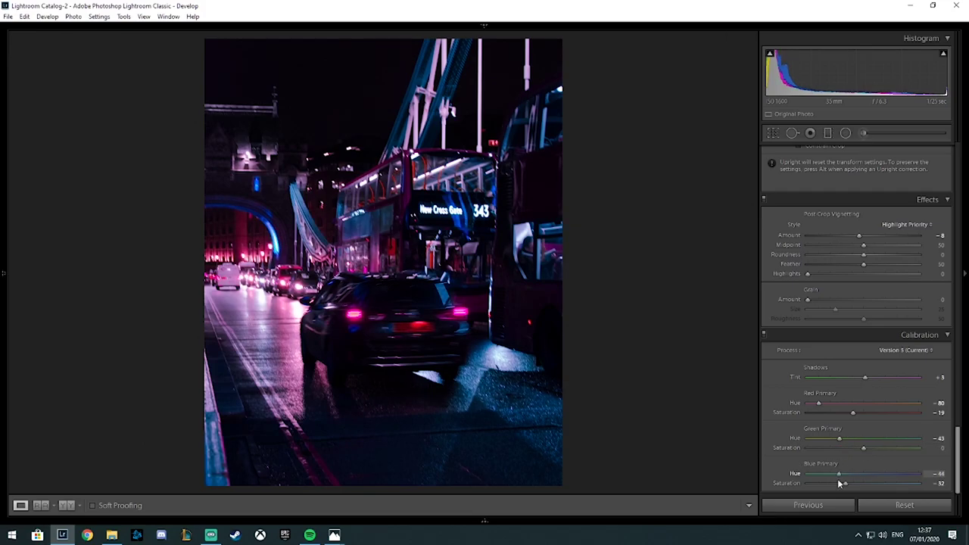
{"action": "key", "text": "ctrl+z"}
Scroll back to the top of the panel and begin a new radial filter.
{"action": "scroll", "coordinate": [804, 388], "scroll_direction": "up", "scroll_amount": 5}
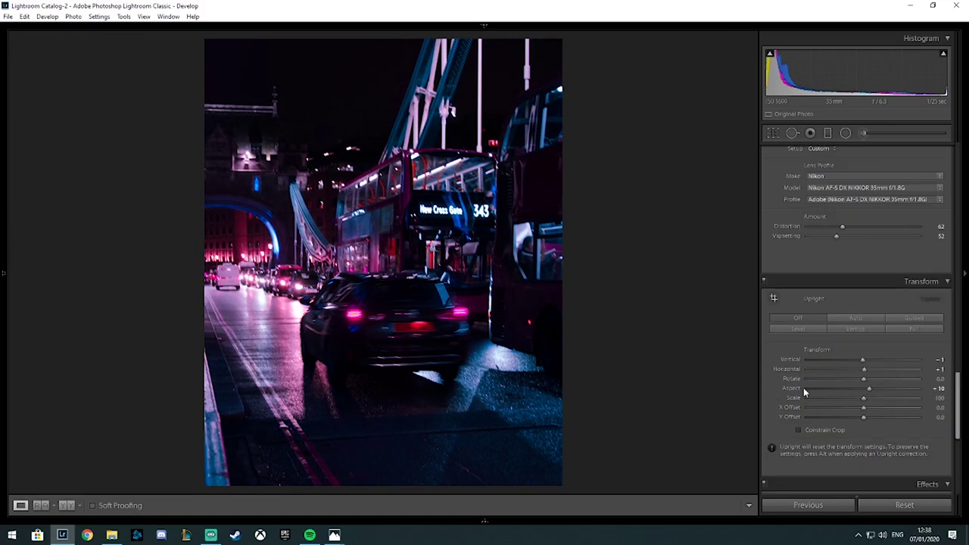
{"action": "scroll", "coordinate": [803, 388], "scroll_direction": "up", "scroll_amount": 5}
{"action": "scroll", "coordinate": [782, 362], "scroll_direction": "up", "scroll_amount": 5}
{"action": "left_click", "coordinate": [846, 132]}
Draw a radial filter over the scene with lowered Dehaze and a purple colour tint.
{"action": "left_click_drag", "start_coordinate": [303, 250], "coordinate": [601, 401]}
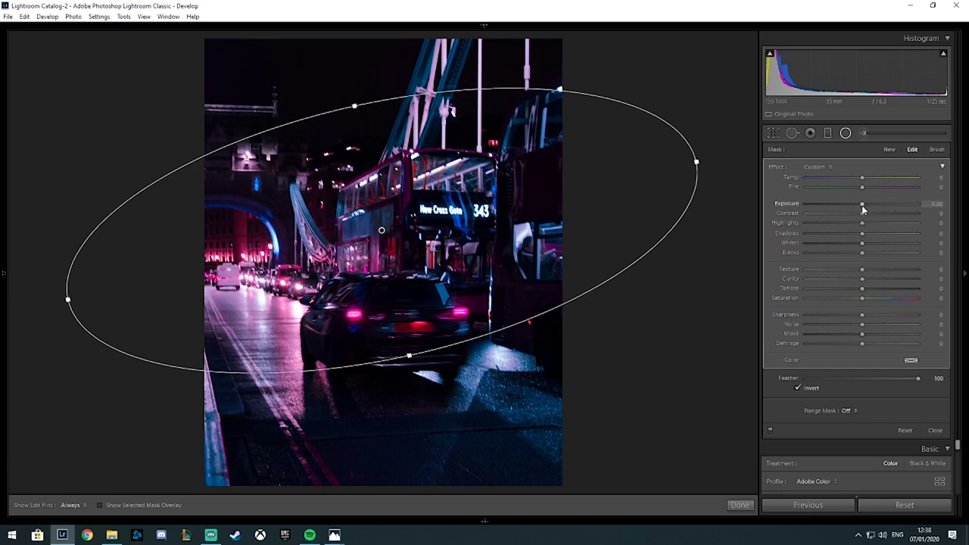
{"action": "left_click_drag", "start_coordinate": [863, 233], "coordinate": [866, 233]}
{"action": "left_click_drag", "start_coordinate": [862, 288], "coordinate": [853, 289]}
{"action": "left_click", "coordinate": [911, 360]}
{"action": "left_click", "coordinate": [849, 377]}
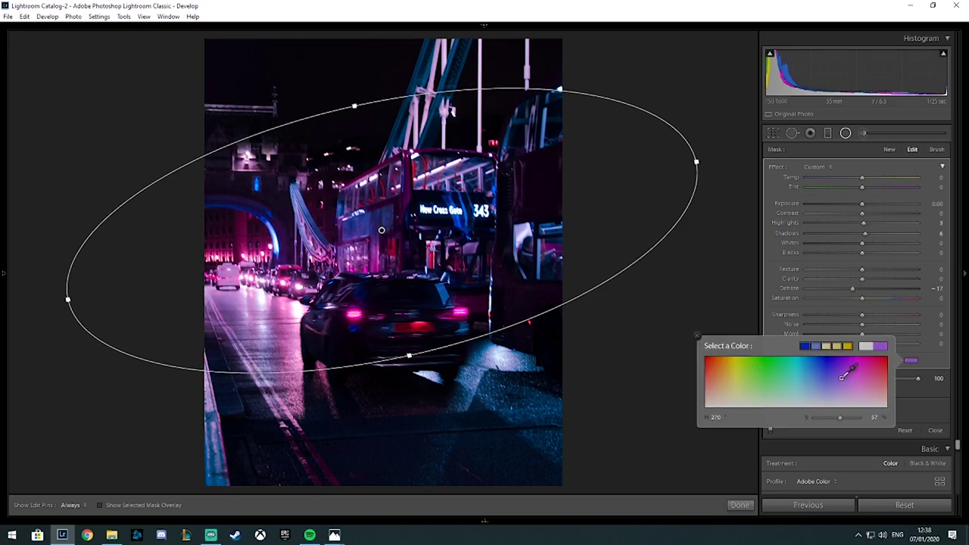
{"action": "key", "text": "Escape"}
Add a diagonal graduated filter, then brush a mask over the car's lower body with overlay on.
{"action": "key", "text": "m"}
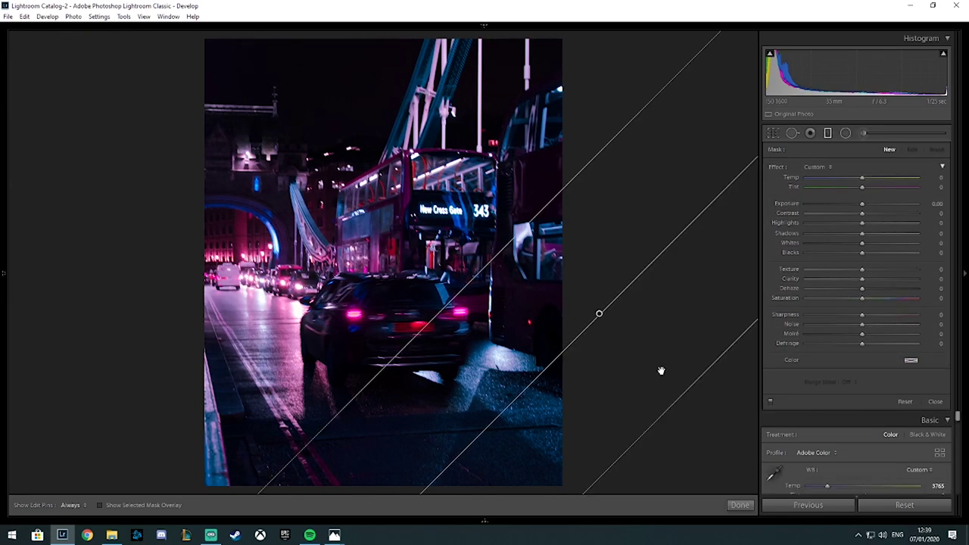
{"action": "left_click_drag", "start_coordinate": [286, 104], "coordinate": [679, 393]}
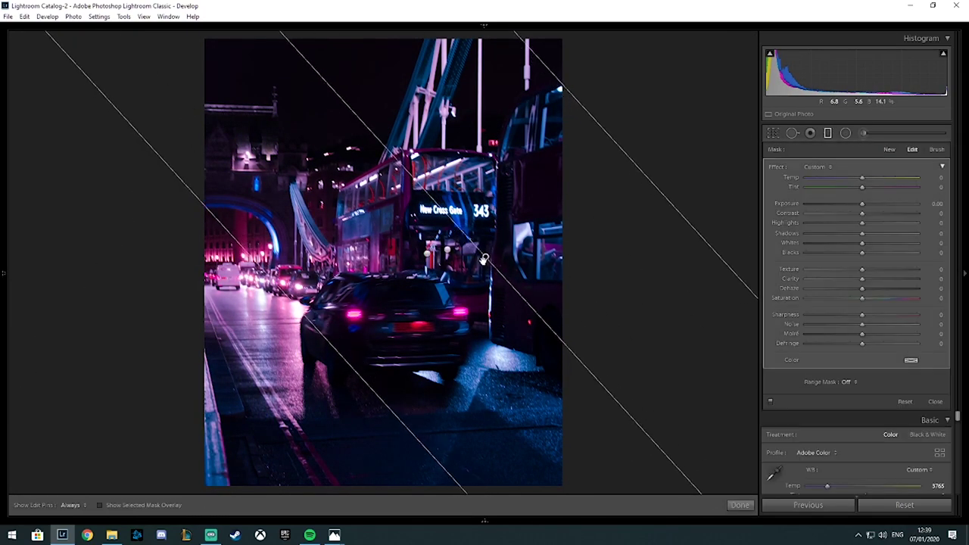
{"action": "key", "text": "k"}
{"action": "key", "text": "o"}
{"action": "mouse_move", "coordinate": [306, 354]}
{"action": "left_mouse_down"}
{"action": "mouse_move", "coordinate": [447, 358]}
{"action": "mouse_move", "coordinate": [387, 295]}
{"action": "mouse_move", "coordinate": [364, 333]}
{"action": "left_mouse_up"}
Extend the car mask below the car and give it more Dehaze and Clarity, exposure zero.
{"action": "key", "text": "z"}
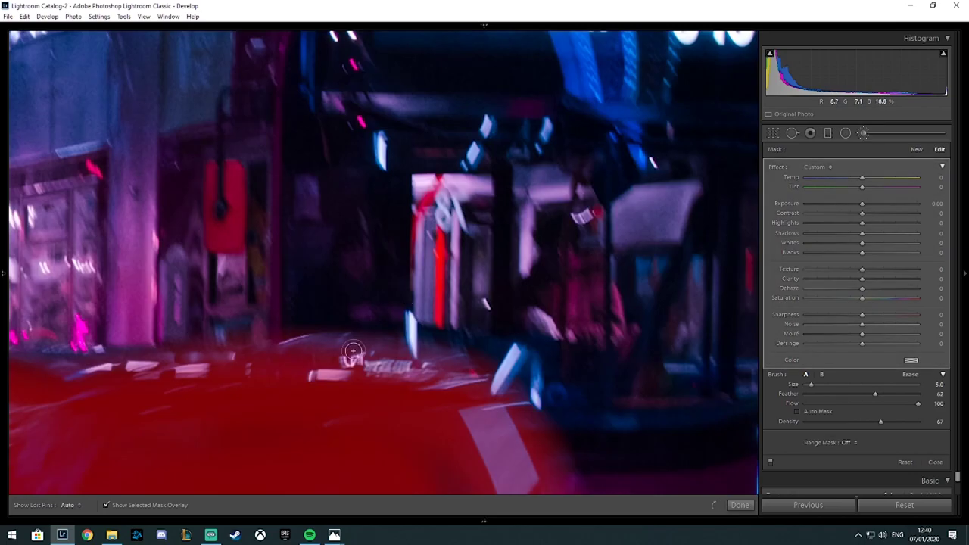
{"action": "key", "text": "z"}
{"action": "mouse_move", "coordinate": [308, 366]}
{"action": "left_mouse_down"}
{"action": "mouse_move", "coordinate": [371, 375]}
{"action": "mouse_move", "coordinate": [281, 440]}
{"action": "left_mouse_up"}
{"action": "key", "text": "o"}
{"action": "left_click_drag", "start_coordinate": [862, 287], "coordinate": [876, 288]}
{"action": "left_click_drag", "start_coordinate": [862, 203], "coordinate": [869, 204]}
{"action": "double_click", "coordinate": [870, 204]}
{"action": "left_click_drag", "start_coordinate": [862, 279], "coordinate": [874, 290]}
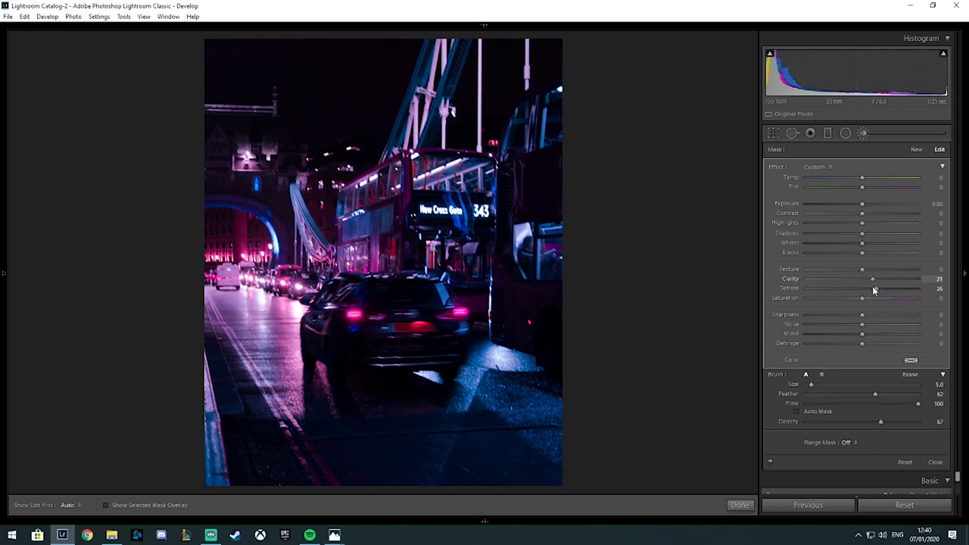
{"action": "left_click", "coordinate": [864, 134]}
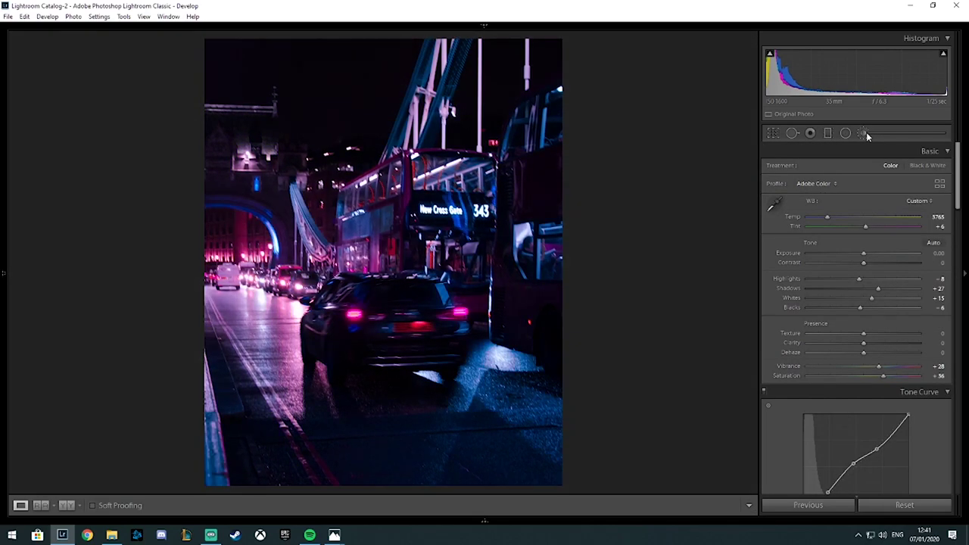
Brush a mask over the double-decker bus, adding Clarity and brighter Exposure.
{"action": "left_click", "coordinate": [864, 134]}
{"action": "mouse_move", "coordinate": [469, 311]}
{"action": "left_mouse_down"}
{"action": "mouse_move", "coordinate": [477, 167]}
{"action": "mouse_move", "coordinate": [348, 189]}
{"action": "mouse_move", "coordinate": [443, 248]}
{"action": "left_mouse_up"}
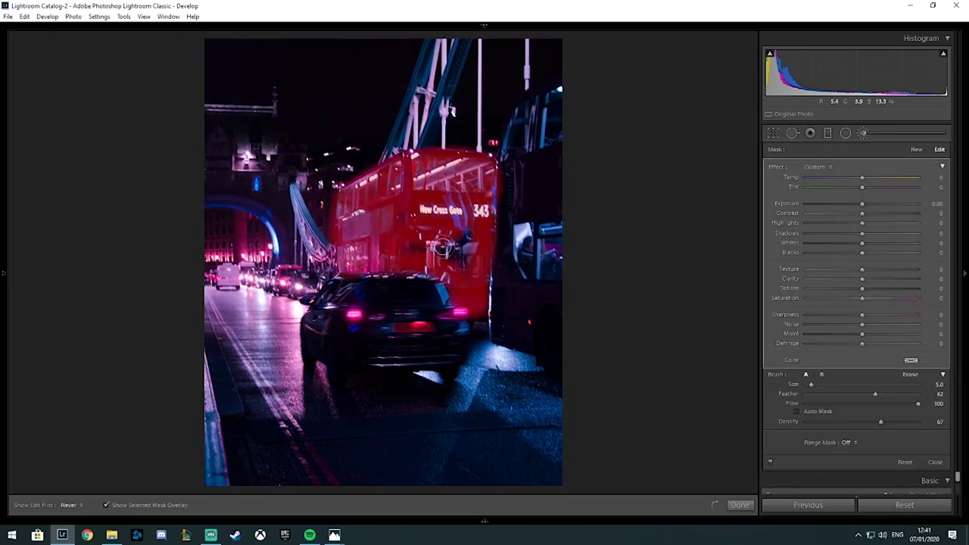
{"action": "key", "text": "alt"}
{"action": "key", "text": "o"}
{"action": "left_click_drag", "start_coordinate": [862, 279], "coordinate": [876, 278]}
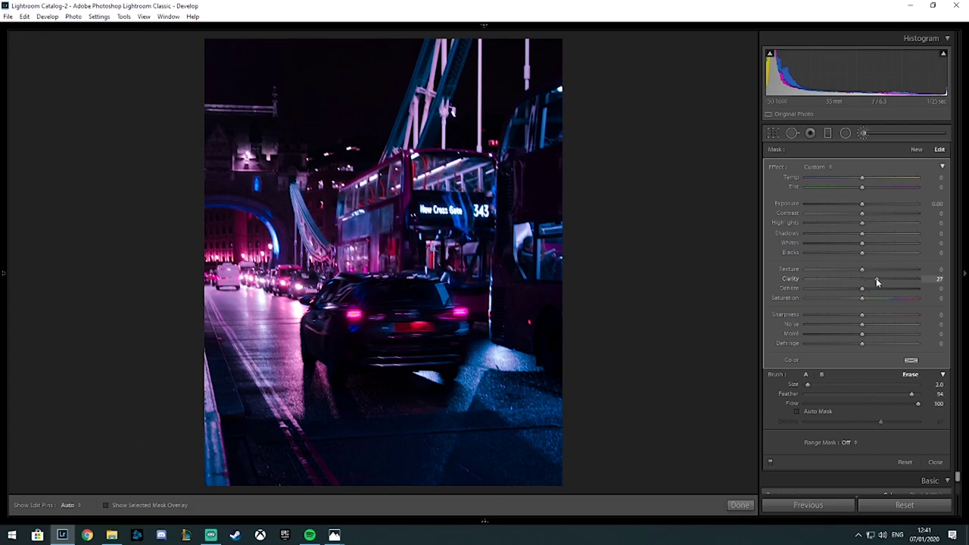
{"action": "left_click_drag", "start_coordinate": [862, 204], "coordinate": [866, 204]}
Start a fresh brush mask with overlay shown and add Clarity to it.
{"action": "left_click", "coordinate": [917, 149]}
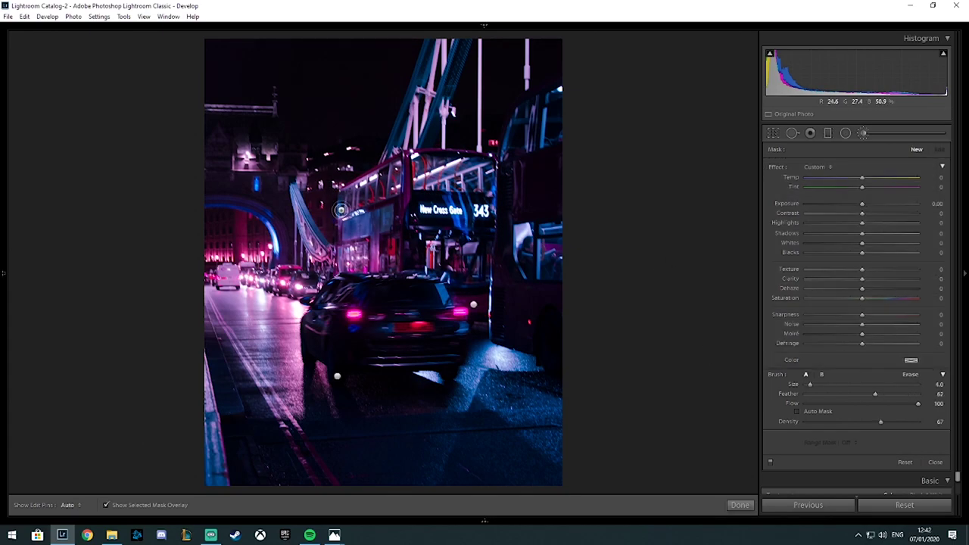
{"action": "left_click", "coordinate": [165, 505]}
{"action": "left_click_drag", "start_coordinate": [862, 279], "coordinate": [872, 278]}
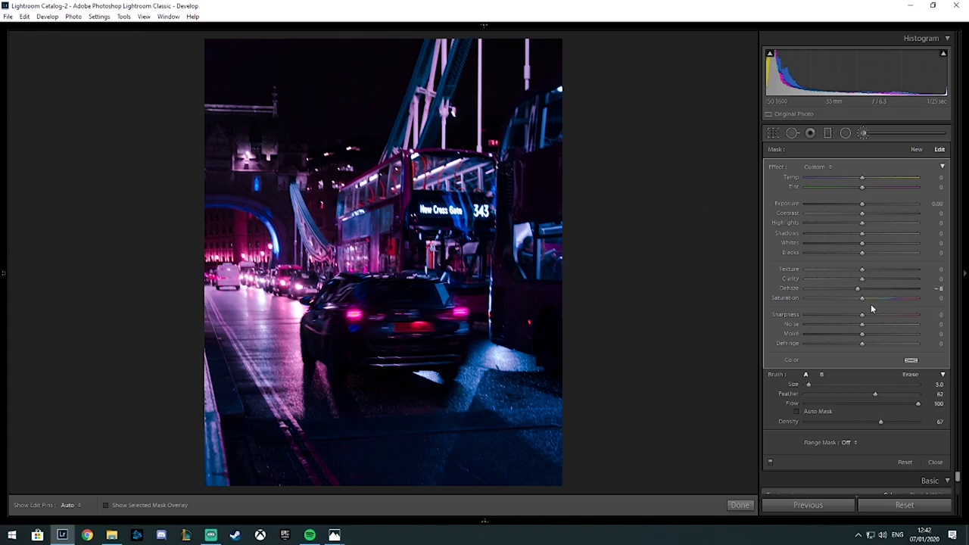
{"action": "left_click", "coordinate": [911, 359]}
Extend the bus upper-deck mask over the lower half and tint it blue.
{"action": "left_click", "coordinate": [416, 184]}
{"action": "left_click", "coordinate": [155, 505]}
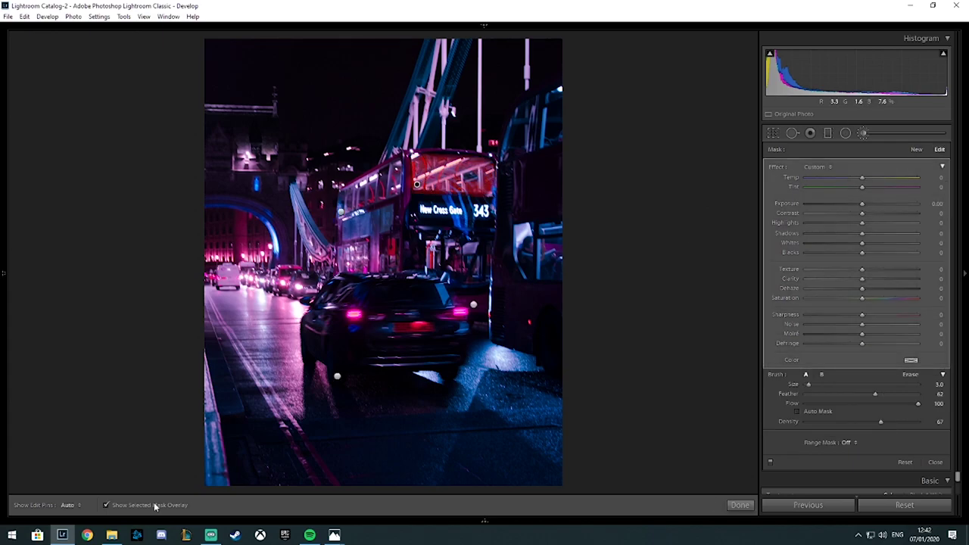
{"action": "left_click_drag", "start_coordinate": [432, 275], "coordinate": [437, 259]}
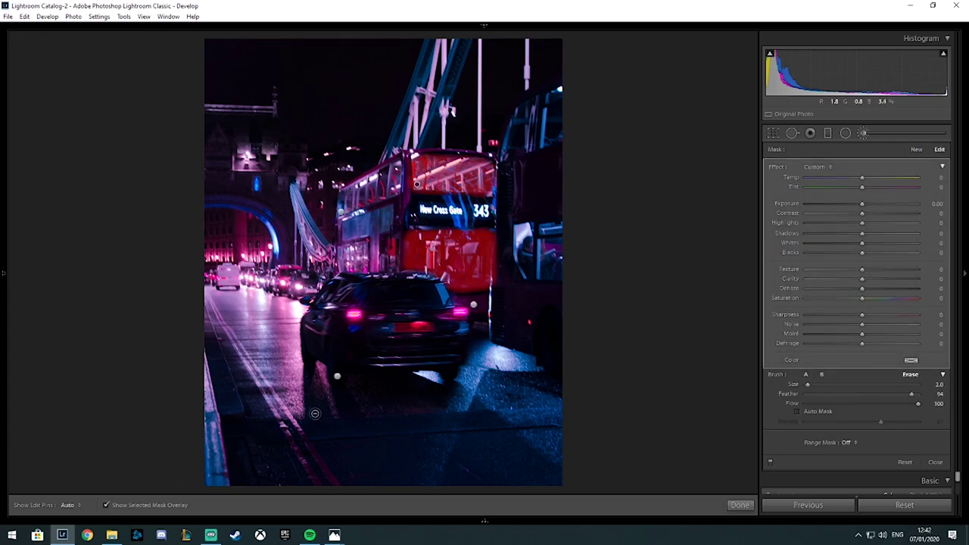
{"action": "key", "text": "o"}
{"action": "left_click_drag", "start_coordinate": [862, 278], "coordinate": [873, 279]}
{"action": "left_click", "coordinate": [911, 360]}
{"action": "left_click", "coordinate": [817, 373]}
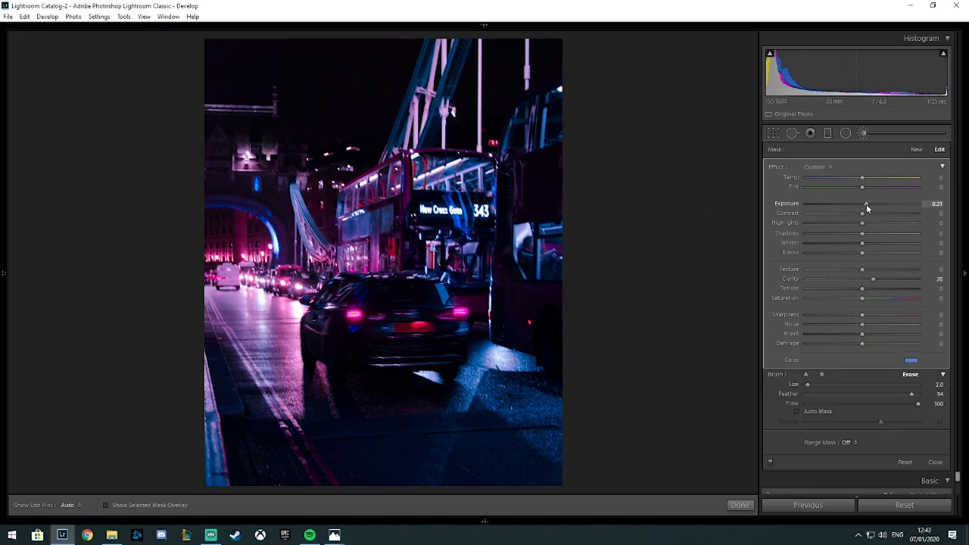
{"action": "left_click", "coordinate": [862, 133]}
Draw a tilted radial filter ellipse over the car with a pink-purple tint.
{"action": "left_click", "coordinate": [846, 133]}
{"action": "mouse_move", "coordinate": [462, 326]}
{"action": "left_mouse_down"}
{"action": "mouse_move", "coordinate": [509, 444]}
{"action": "mouse_move", "coordinate": [560, 466]}
{"action": "left_mouse_up"}
{"action": "left_click", "coordinate": [911, 360]}
{"action": "left_click", "coordinate": [853, 380]}
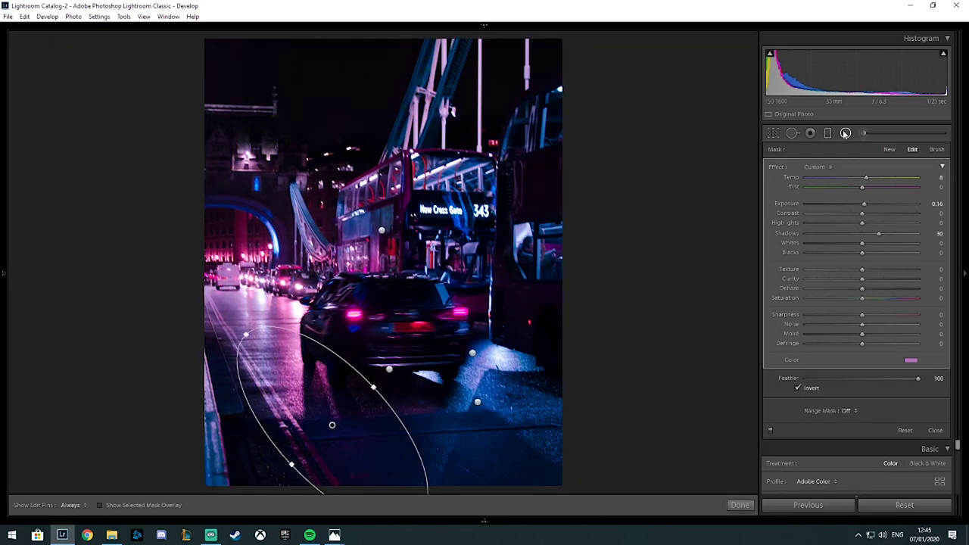
Select an existing brush mask, toggle the edit pins, and undo its last stroke.
{"action": "left_click", "coordinate": [299, 310]}
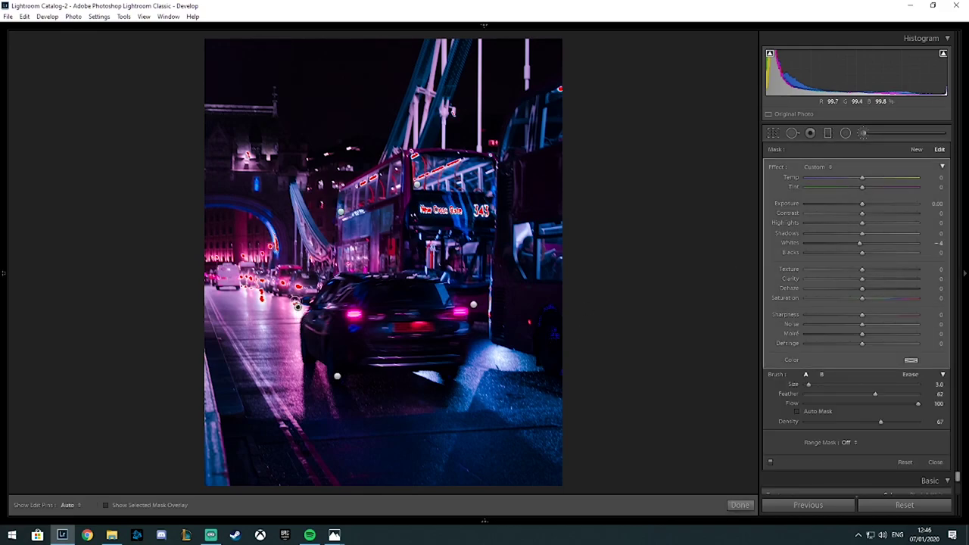
{"action": "key", "text": "h"}
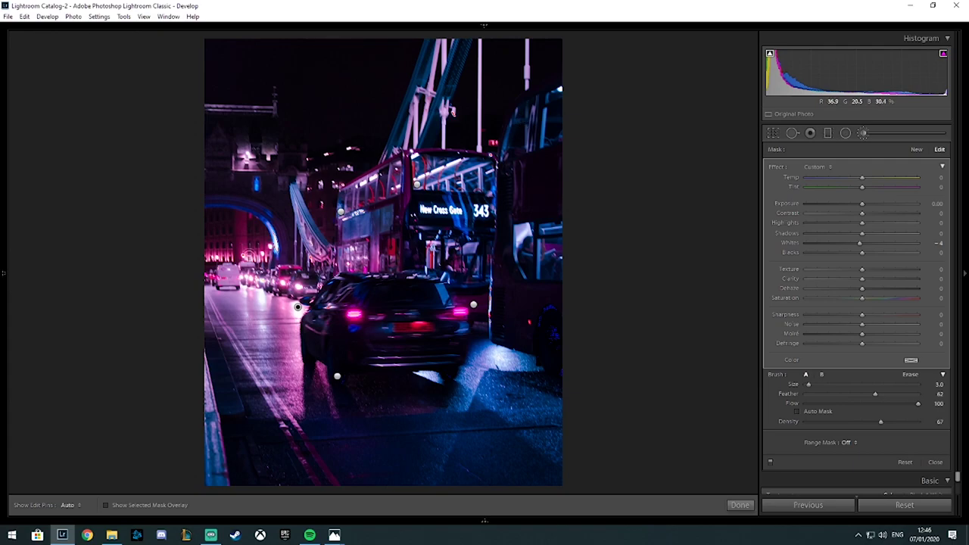
{"action": "key", "text": "h"}
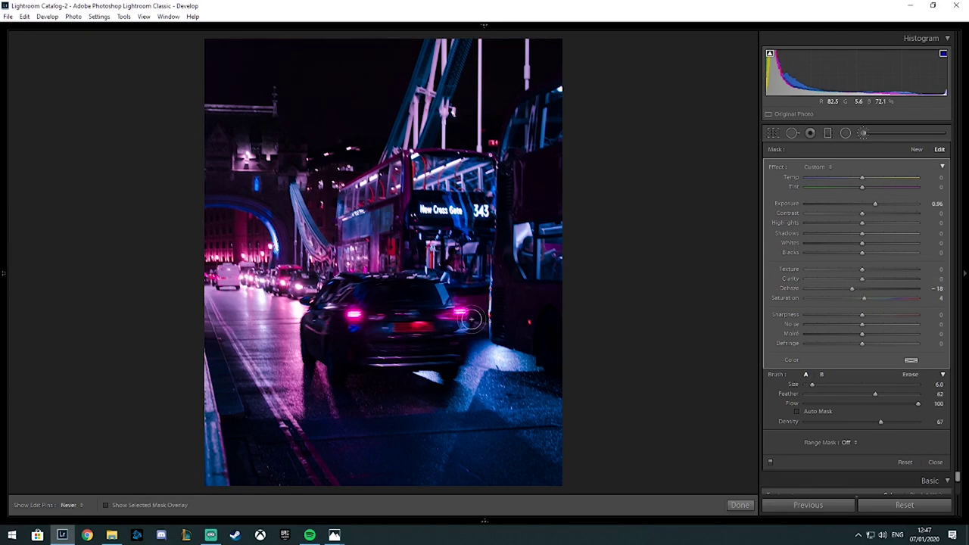
{"action": "key", "text": "ctrl+z"}
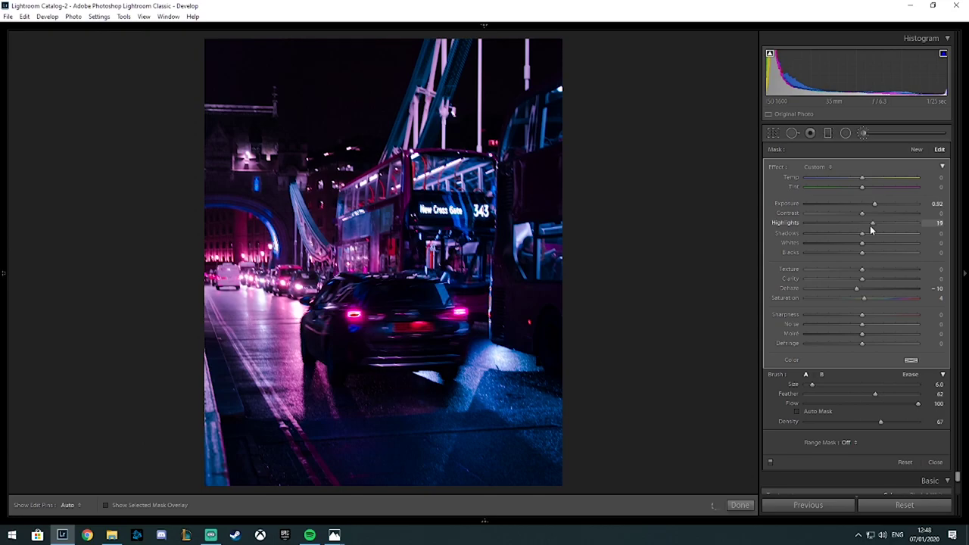
{"action": "left_click", "coordinate": [862, 132]}
Replace the last tone curve edit with a new shadow point, comparing before and after.
{"action": "scroll", "coordinate": [856, 303], "scroll_direction": "down", "scroll_amount": 5}
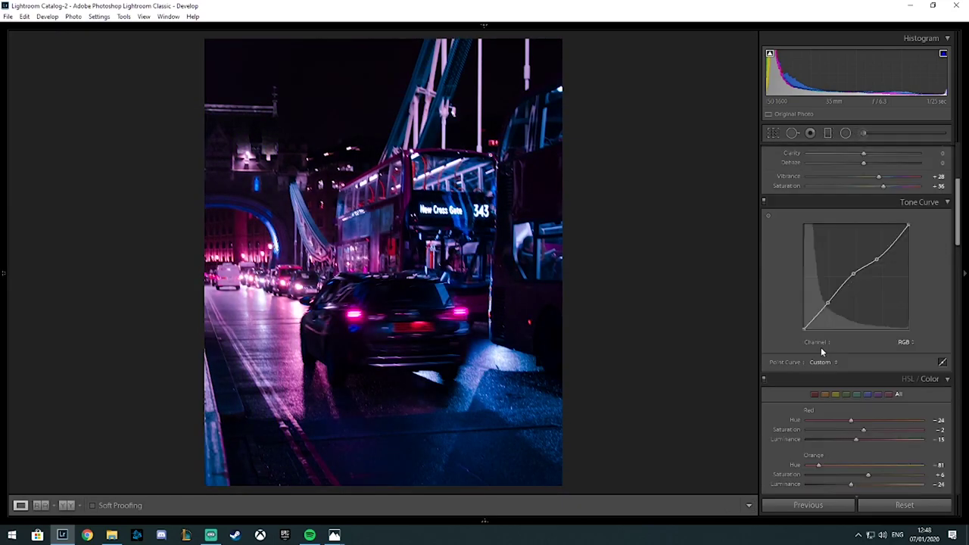
{"action": "key", "text": "ctrl+z"}
{"action": "left_click", "coordinate": [816, 314]}
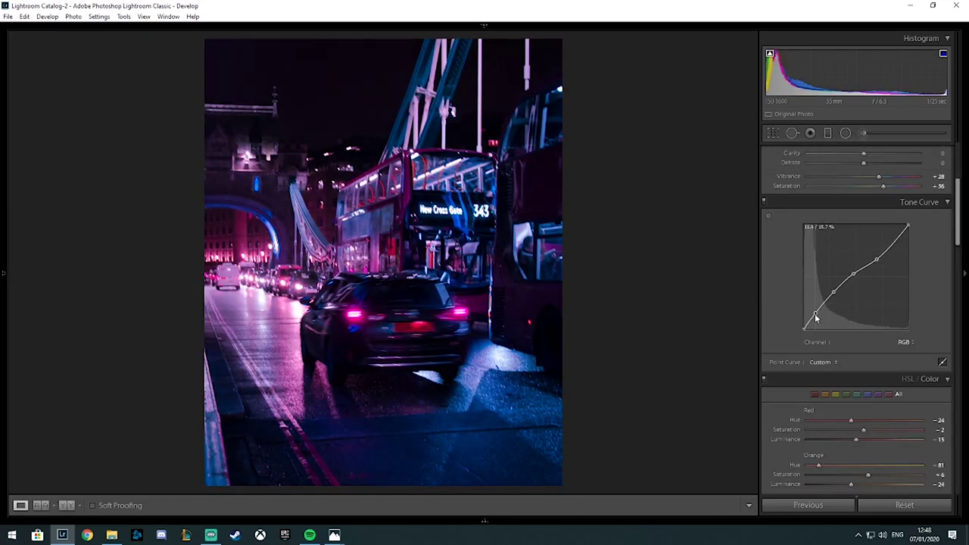
{"action": "key", "text": "backslash"}
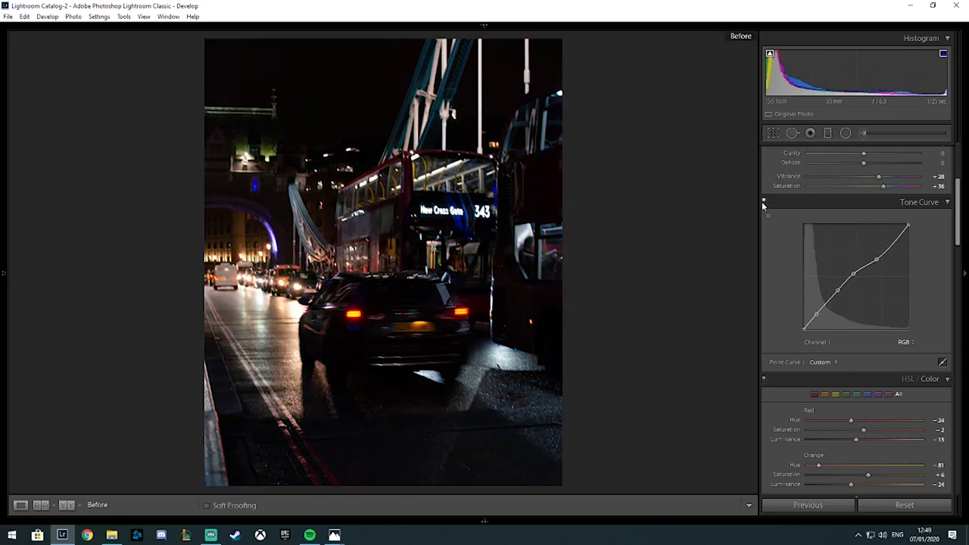
{"action": "key", "text": "backslash"}
Angle a graduated filter diagonally across the photo and fine-tune the lower curve point.
{"action": "left_click", "coordinate": [827, 133]}
{"action": "left_click_drag", "start_coordinate": [523, 237], "coordinate": [274, 397]}
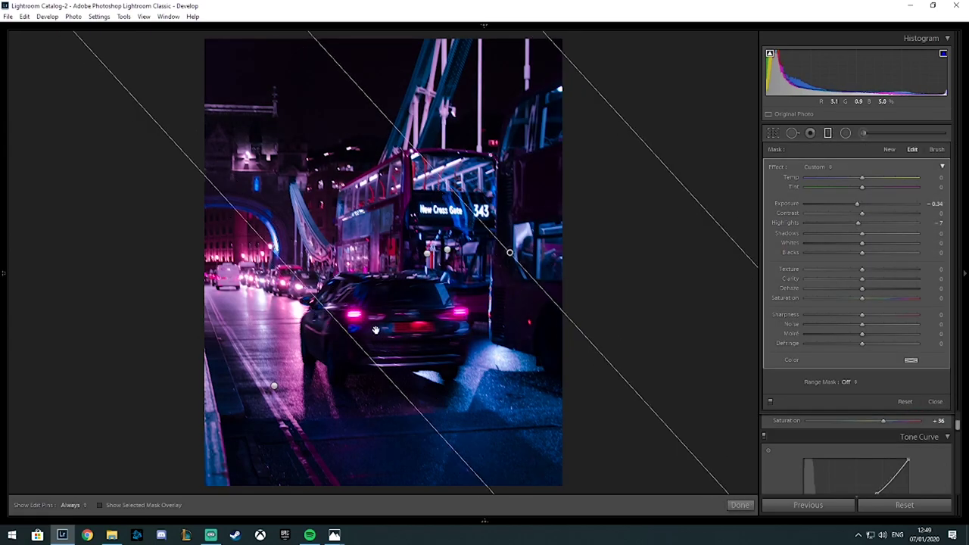
{"action": "key", "text": "backslash"}
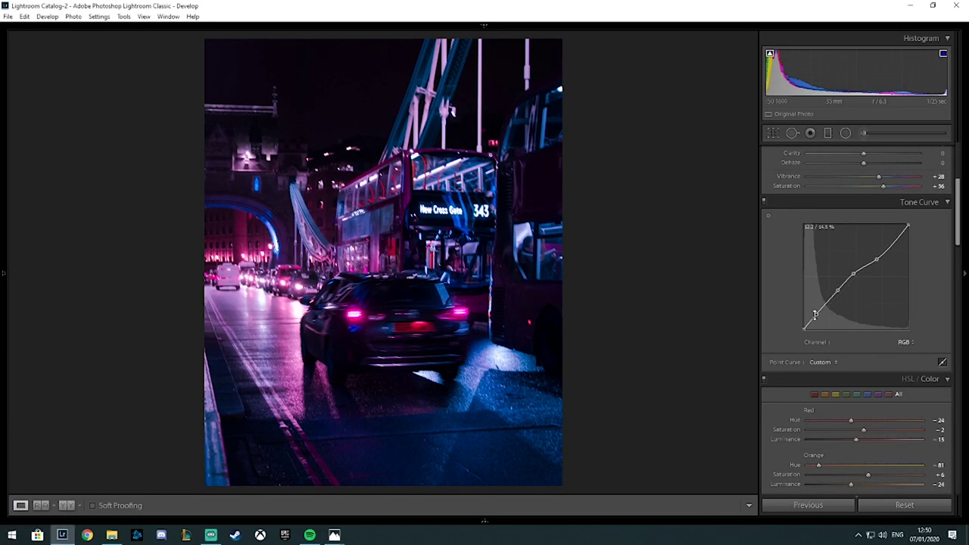
{"action": "left_click_drag", "start_coordinate": [219, 144], "coordinate": [321, 173]}
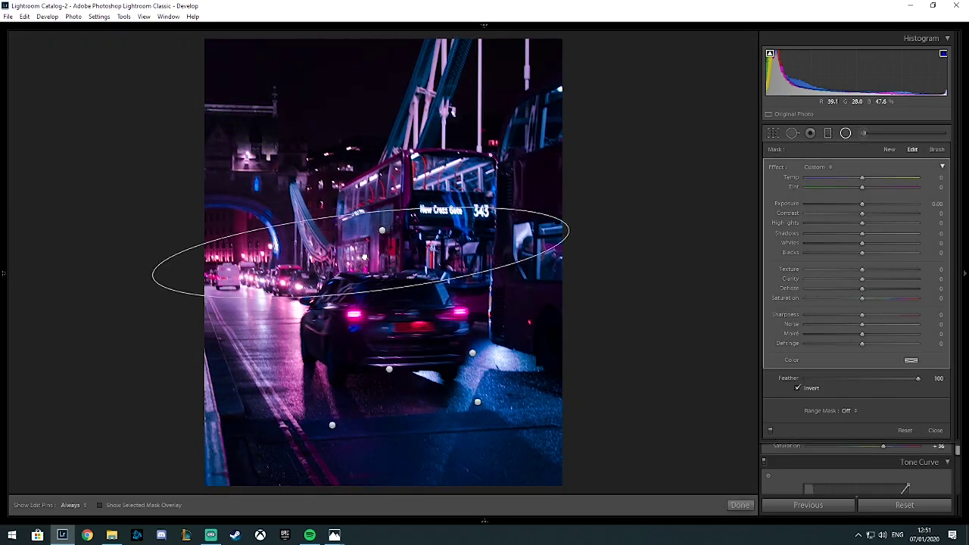
Give the radial filter around the bus a light blue tint.
{"action": "left_click", "coordinate": [843, 135]}
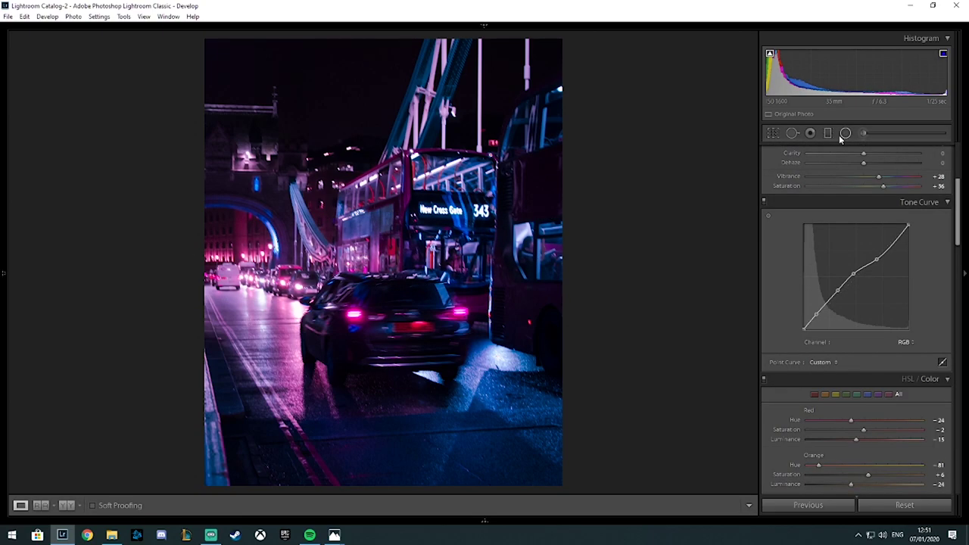
{"action": "left_click", "coordinate": [845, 134]}
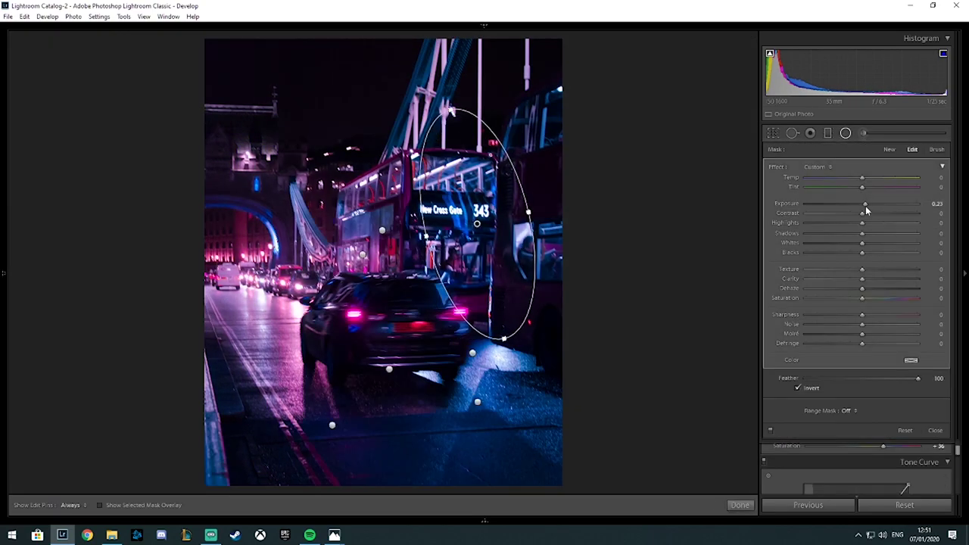
{"action": "left_click", "coordinate": [911, 361]}
{"action": "left_click_drag", "start_coordinate": [837, 407], "coordinate": [811, 392]}
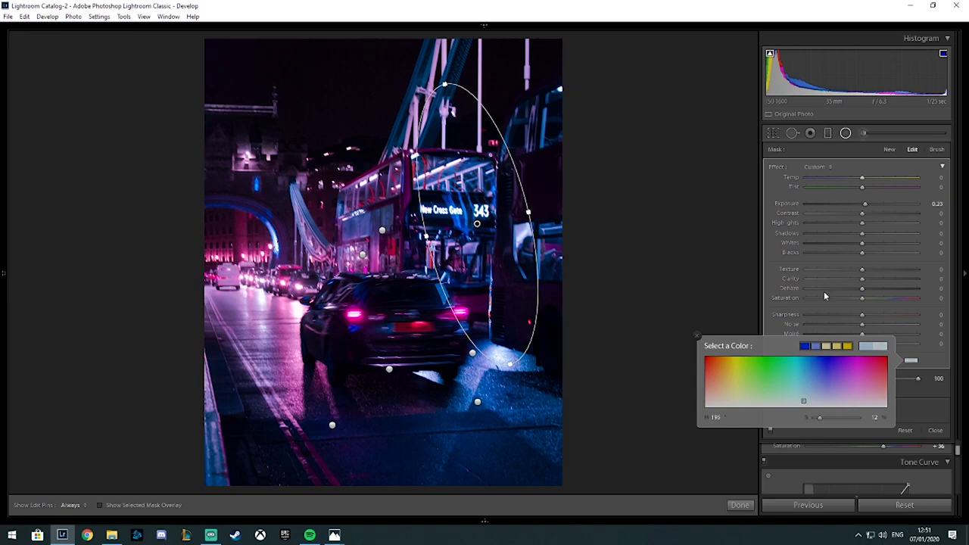
Brush the bridge cables with added Clarity and a cyan tint.
{"action": "key", "text": "k"}
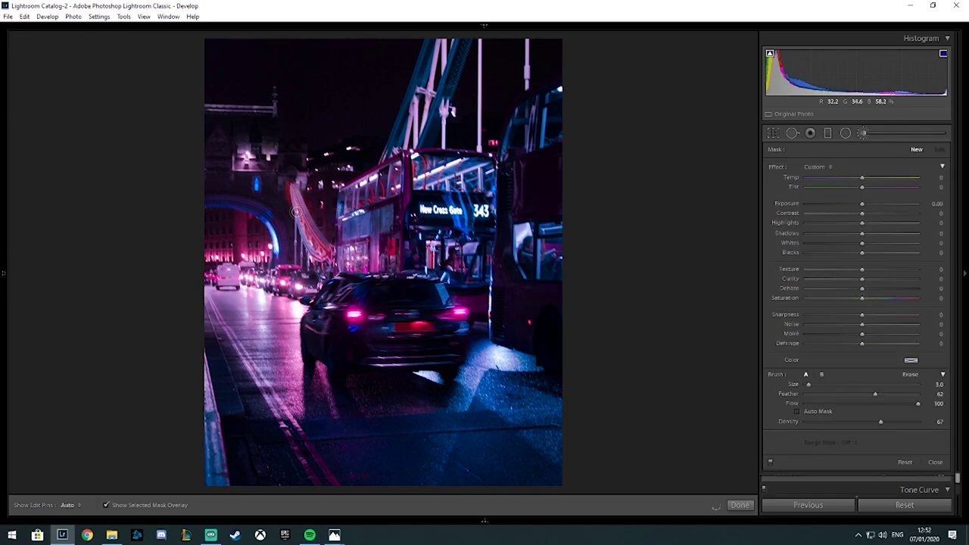
{"action": "mouse_move", "coordinate": [296, 212]}
{"action": "left_mouse_down"}
{"action": "mouse_move", "coordinate": [436, 55]}
{"action": "mouse_move", "coordinate": [420, 151]}
{"action": "left_mouse_up"}
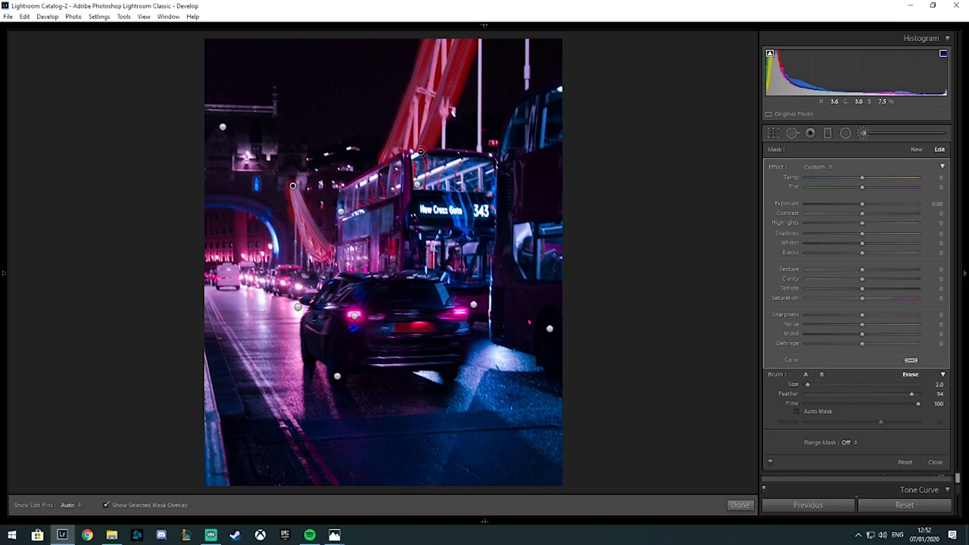
{"action": "left_click_drag", "start_coordinate": [861, 278], "coordinate": [891, 279]}
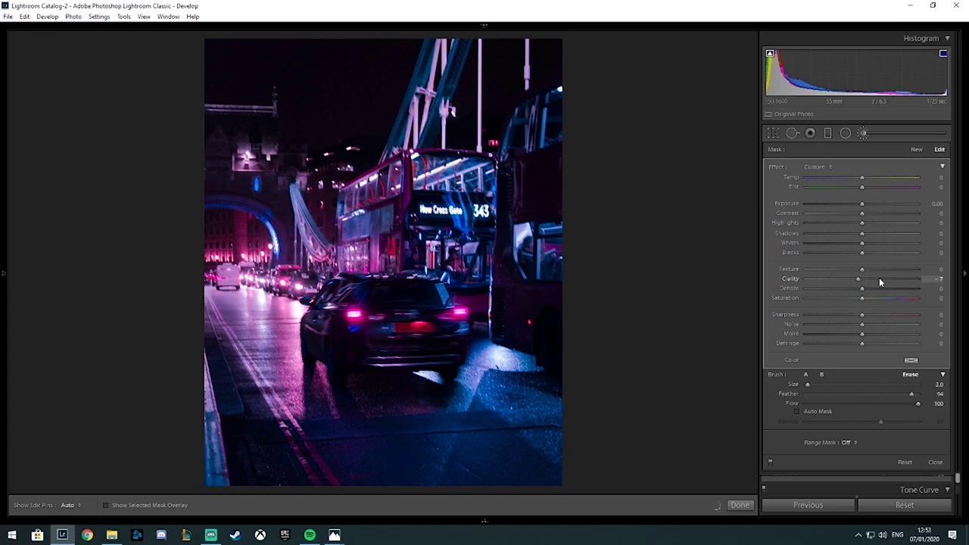
{"action": "left_click", "coordinate": [911, 361]}
{"action": "left_click", "coordinate": [790, 371]}
{"action": "left_click", "coordinate": [866, 134]}
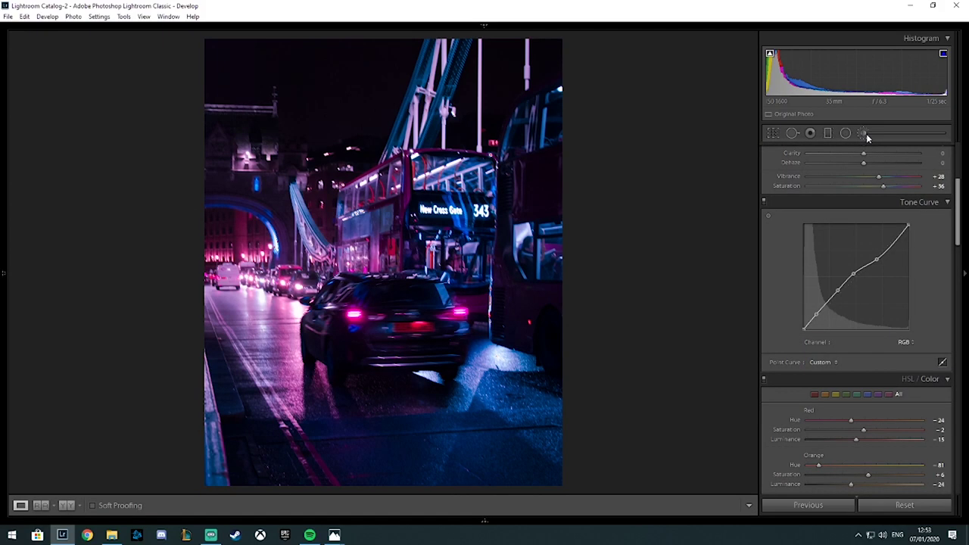
Review the car mask, edit the road graduated filter to -0.27 exposure, and open the photo's menu.
{"action": "left_click", "coordinate": [868, 136]}
{"action": "left_click", "coordinate": [396, 305]}
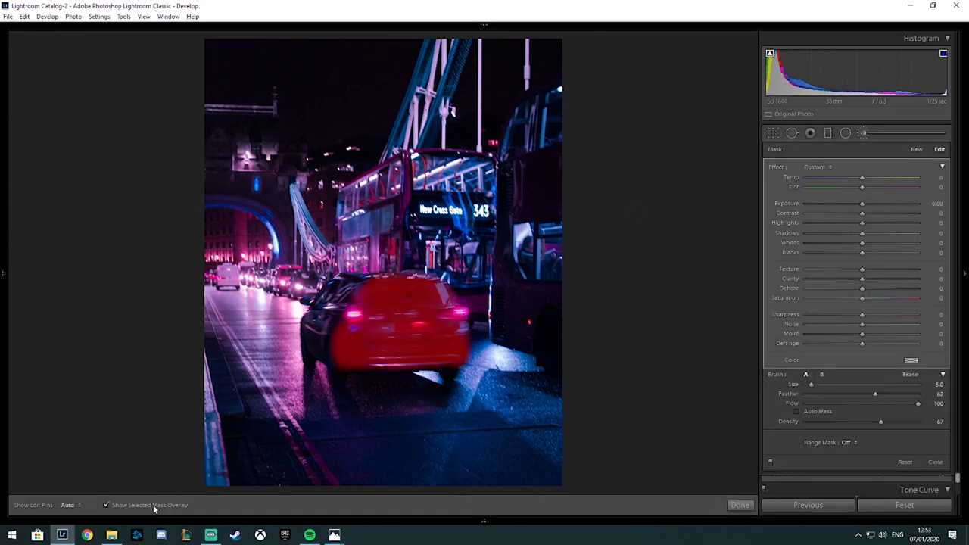
{"action": "left_click", "coordinate": [869, 133]}
{"action": "left_click", "coordinate": [828, 133]}
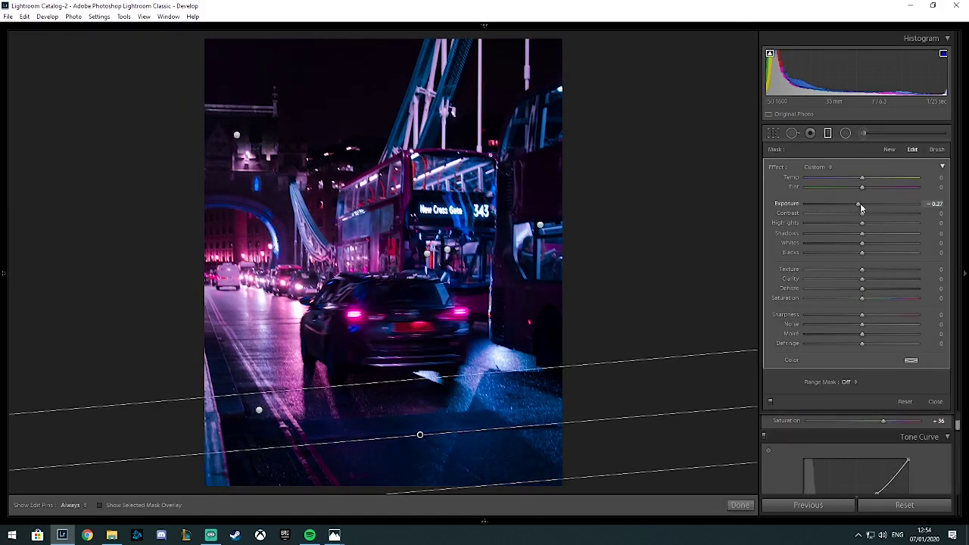
{"action": "key", "text": "m"}
{"action": "key", "text": "backslash"}
{"action": "key", "text": "backslash"}
{"action": "right_click", "coordinate": [428, 219]}
{"action": "key", "text": "Escape"}
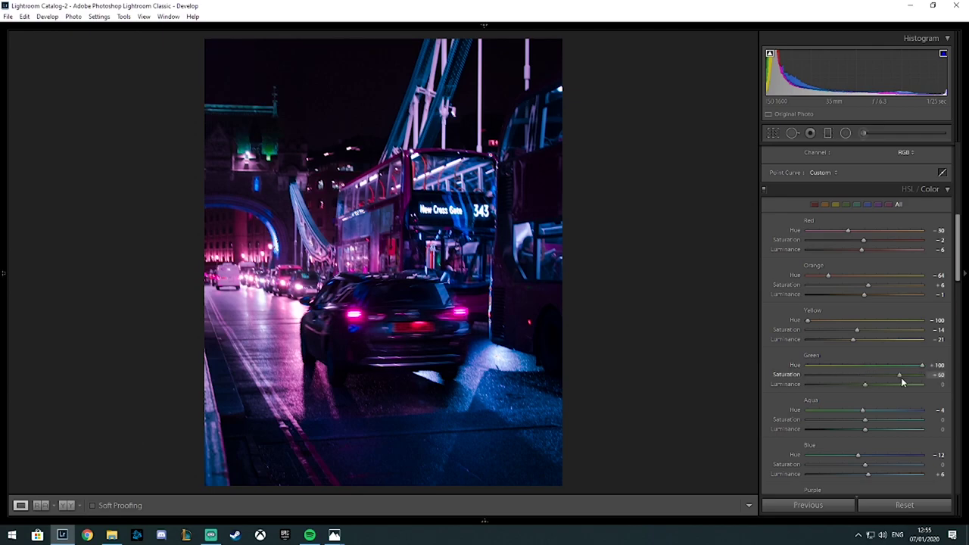
Check a new brush's colour tint, then leave the brush for colour mixing.
{"action": "key", "text": "k"}
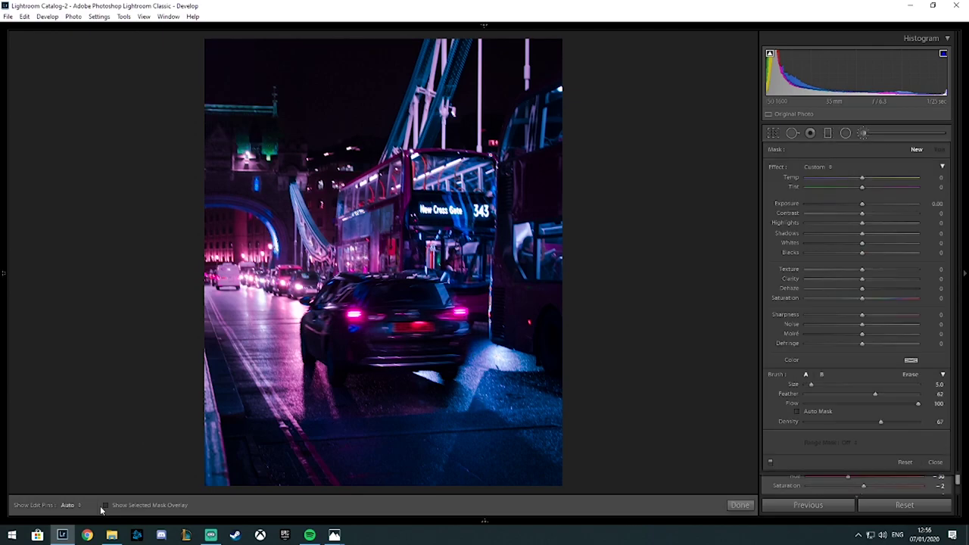
{"action": "left_click", "coordinate": [911, 360]}
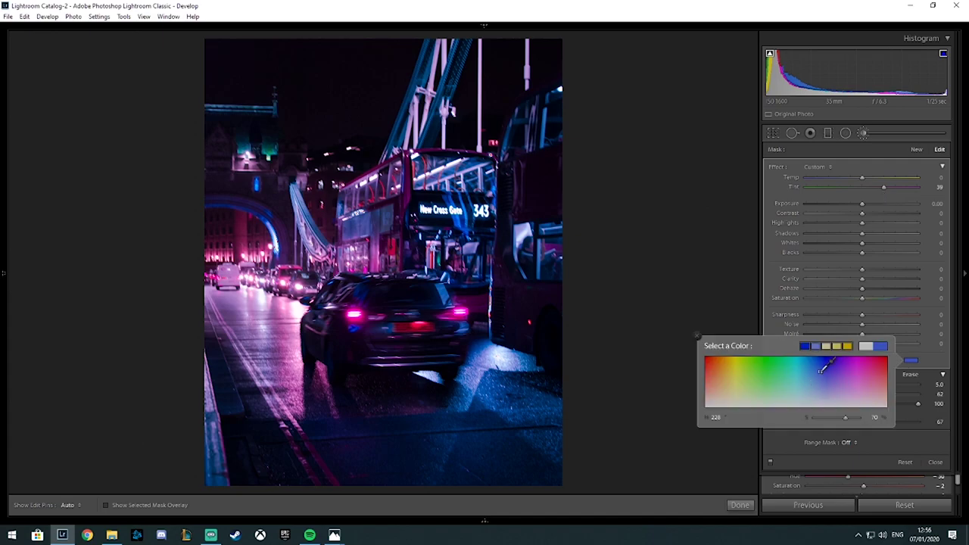
{"action": "left_click", "coordinate": [822, 390]}
{"action": "key", "text": "k"}
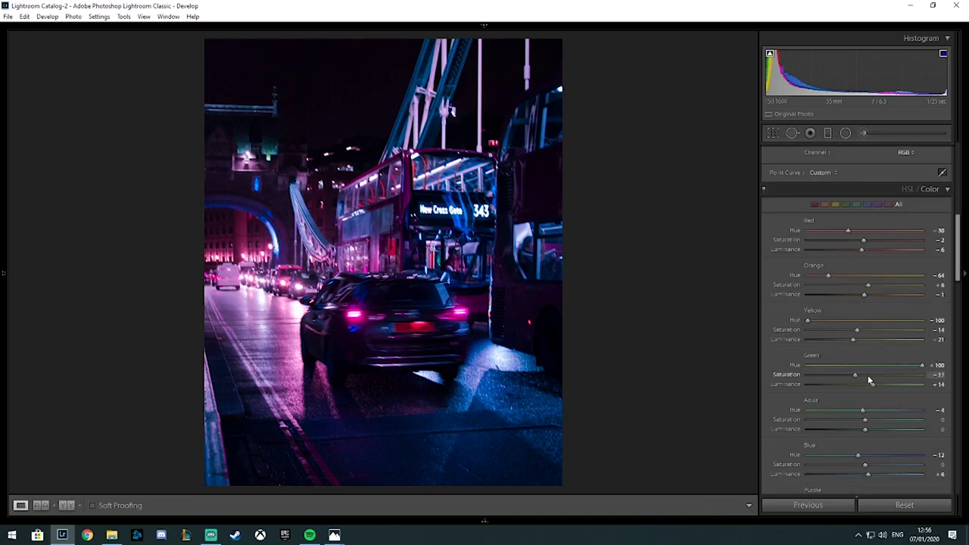
Retune HSL: lower Aqua hue, greens saturation -17, blue hue -39, magenta luminance +67.
{"action": "left_click_drag", "start_coordinate": [895, 410], "coordinate": [875, 410]}
{"action": "left_click_drag", "start_coordinate": [865, 420], "coordinate": [869, 429]}
{"action": "scroll", "coordinate": [871, 429], "scroll_direction": "down", "scroll_amount": 2}
{"action": "left_click_drag", "start_coordinate": [881, 361], "coordinate": [811, 377]}
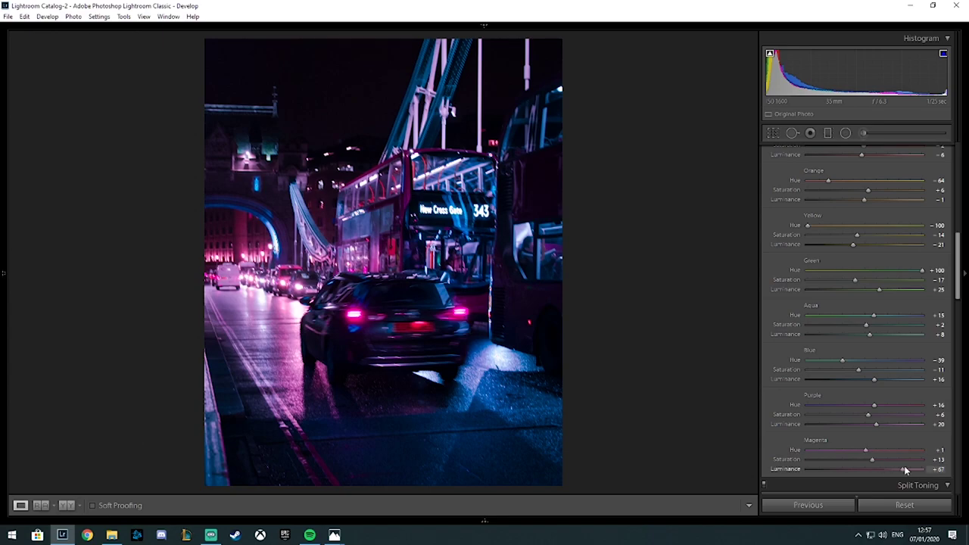
{"action": "scroll", "coordinate": [905, 471], "scroll_direction": "up", "scroll_amount": 6}
{"action": "scroll", "coordinate": [812, 409], "scroll_direction": "down", "scroll_amount": 2}
{"action": "left_click_drag", "start_coordinate": [857, 425], "coordinate": [812, 425]}
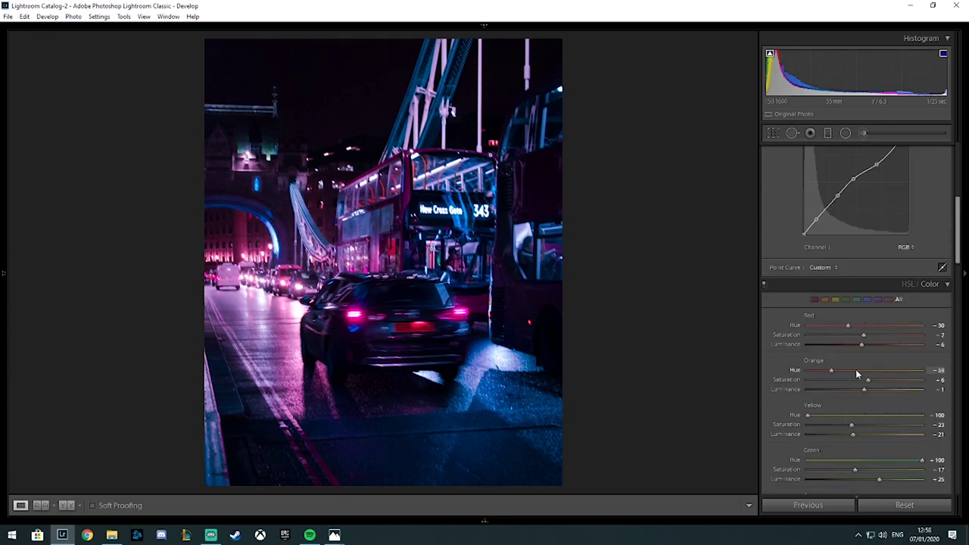
{"action": "key", "text": "ctrl+e"}
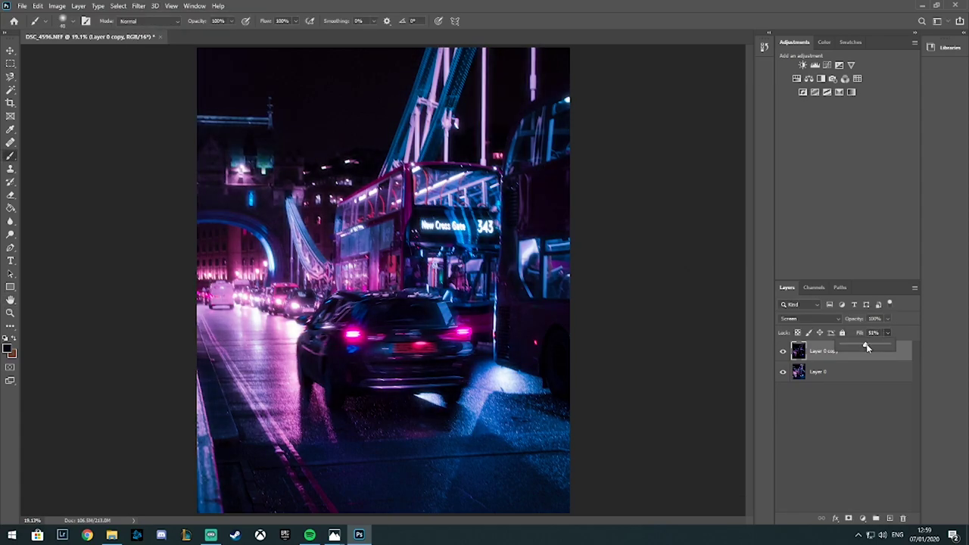
Set the Screen glow layer's fill to 80%, mask it black over the car, and toggle its visibility.
{"action": "left_click_drag", "start_coordinate": [868, 347], "coordinate": [870, 347]}
{"action": "key", "text": "ctrl+alt+m"}
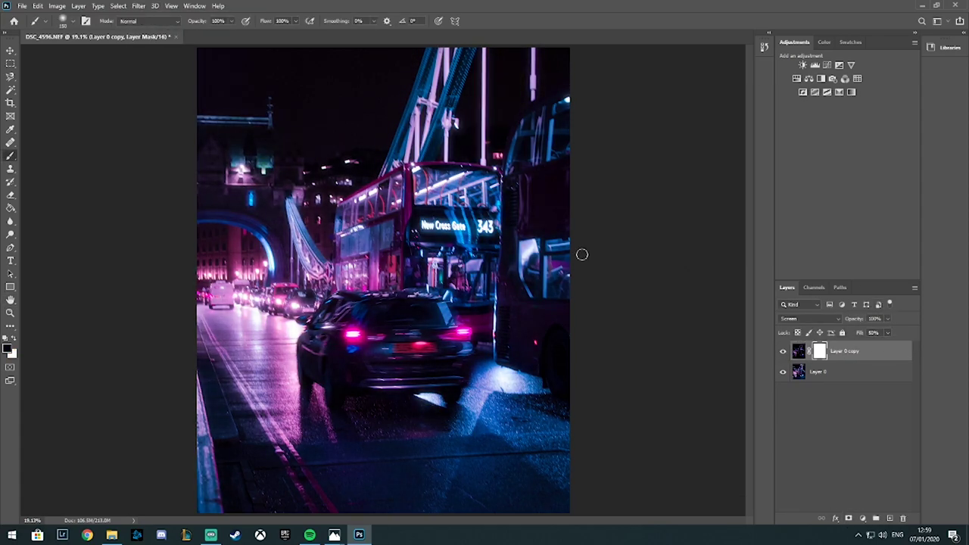
{"action": "left_click_drag", "start_coordinate": [423, 377], "coordinate": [454, 189]}
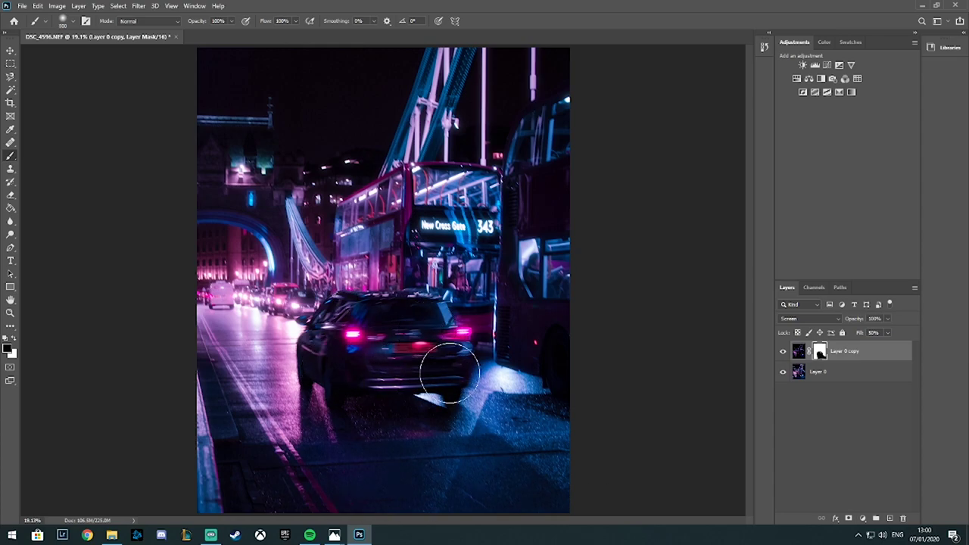
{"action": "key", "text": "ctrl+plus"}
{"action": "key", "text": "ctrl+plus"}
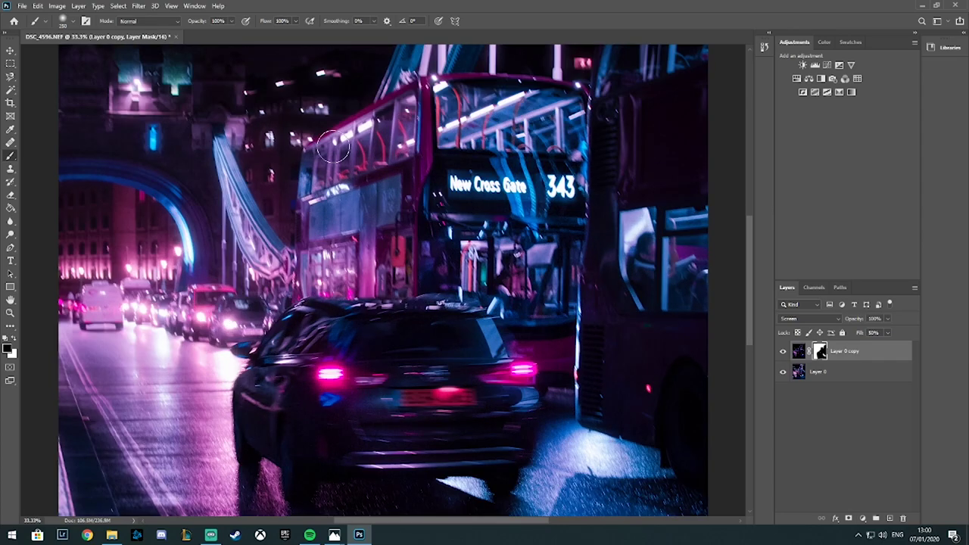
{"action": "key", "text": "ctrl+0"}
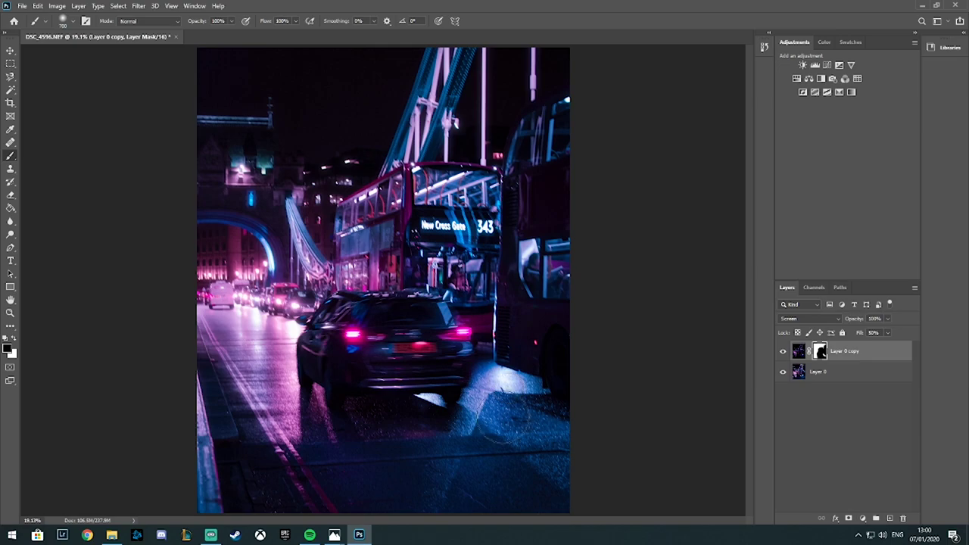
{"action": "left_click", "coordinate": [784, 352]}
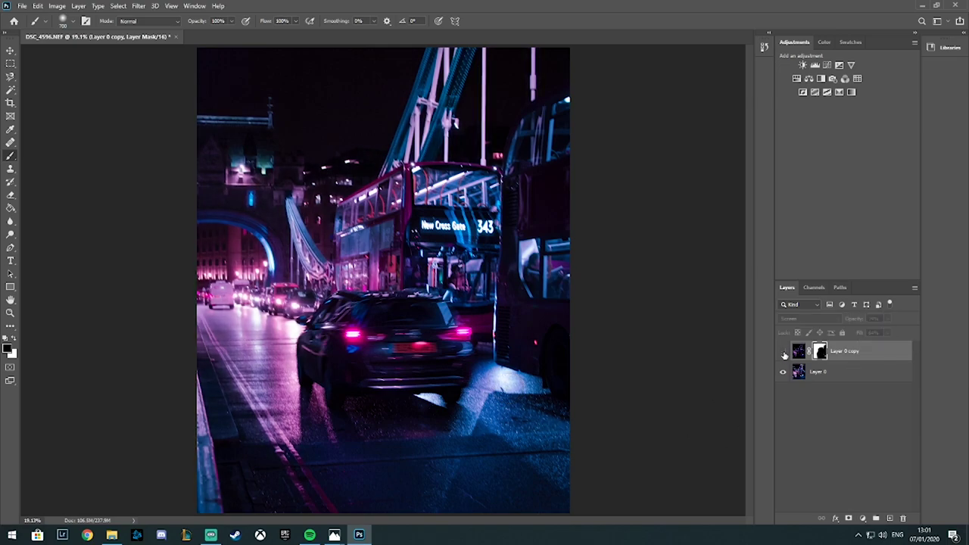
{"action": "left_click", "coordinate": [784, 352]}
Content-aware fill the lit strip along the bottom-left road edge of Layer 0.
{"action": "left_click", "coordinate": [784, 352]}
{"action": "left_click", "coordinate": [833, 371]}
{"action": "left_click", "coordinate": [10, 76]}
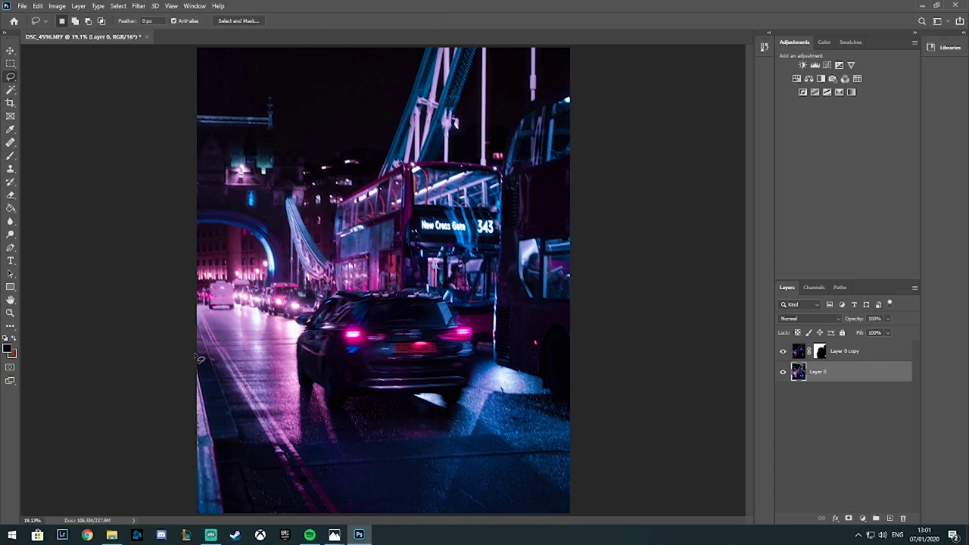
{"action": "left_click_drag", "start_coordinate": [193, 528], "coordinate": [199, 361]}
{"action": "key", "text": "shift+F5"}
{"action": "key", "text": "Return"}
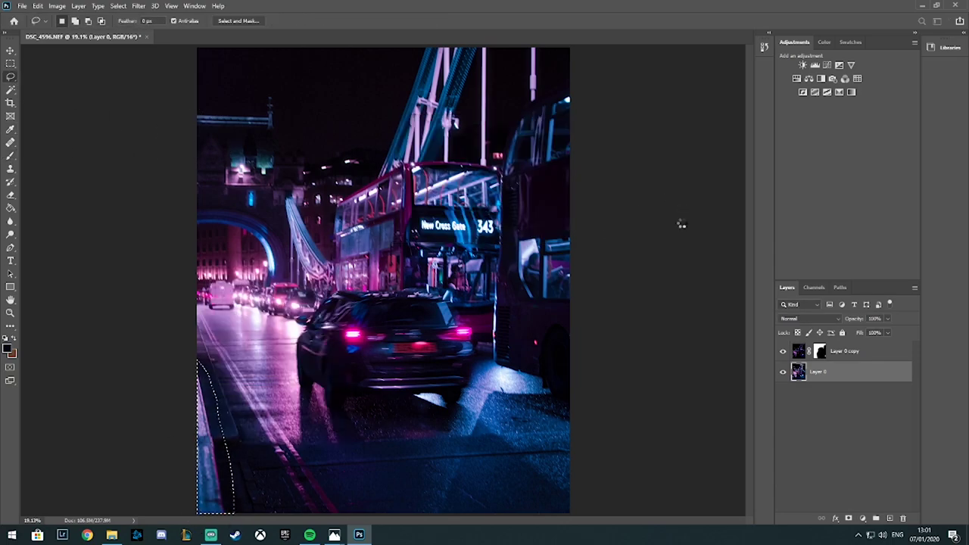
Fill a second left-edge sliver, then add a Hue/Saturation layer with hue -6.
{"action": "left_click_drag", "start_coordinate": [210, 388], "coordinate": [198, 446]}
{"action": "key", "text": "shift+F5"}
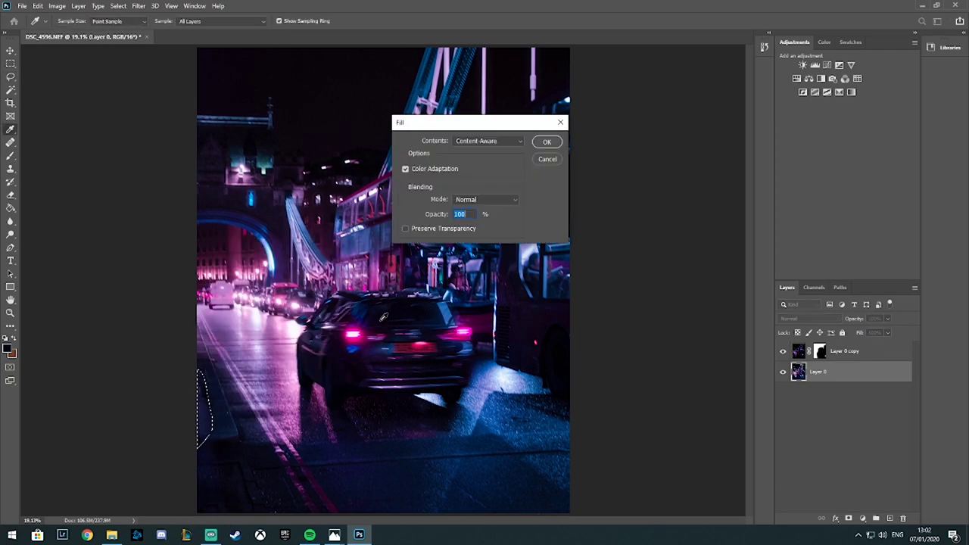
{"action": "key", "text": "Return"}
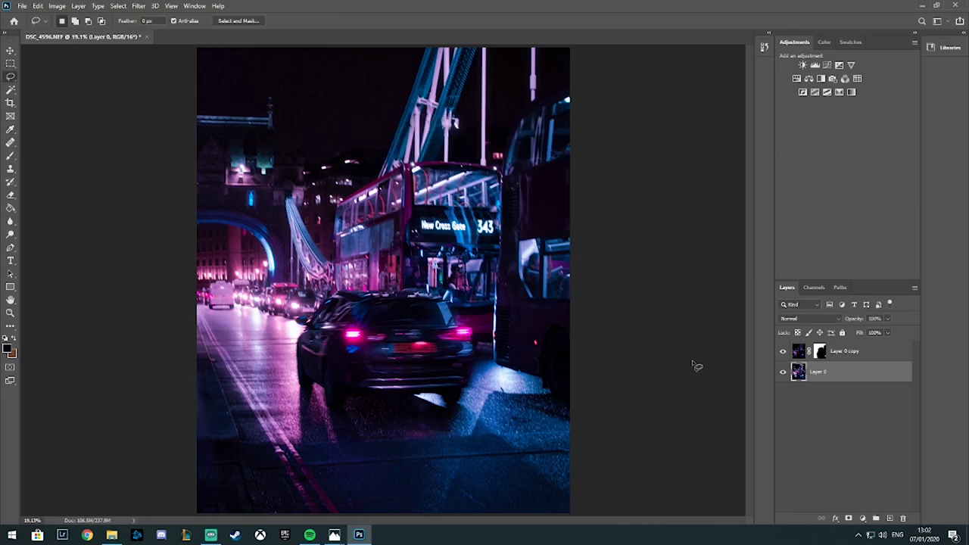
{"action": "left_click", "coordinate": [796, 78]}
{"action": "left_click_drag", "start_coordinate": [811, 162], "coordinate": [805, 163]}
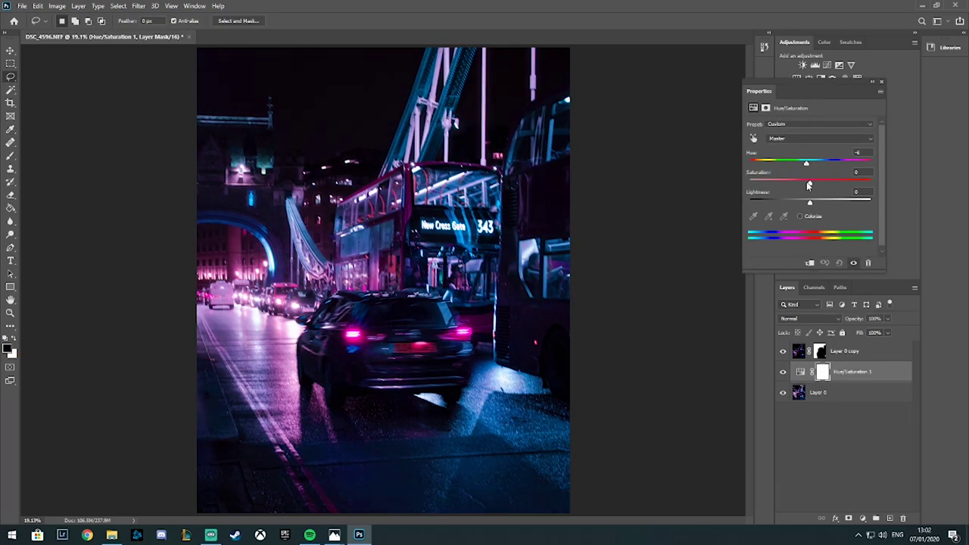
Tweak and lighten the Blues in Hue/Saturation, then move that layer up one level.
{"action": "left_click", "coordinate": [820, 138]}
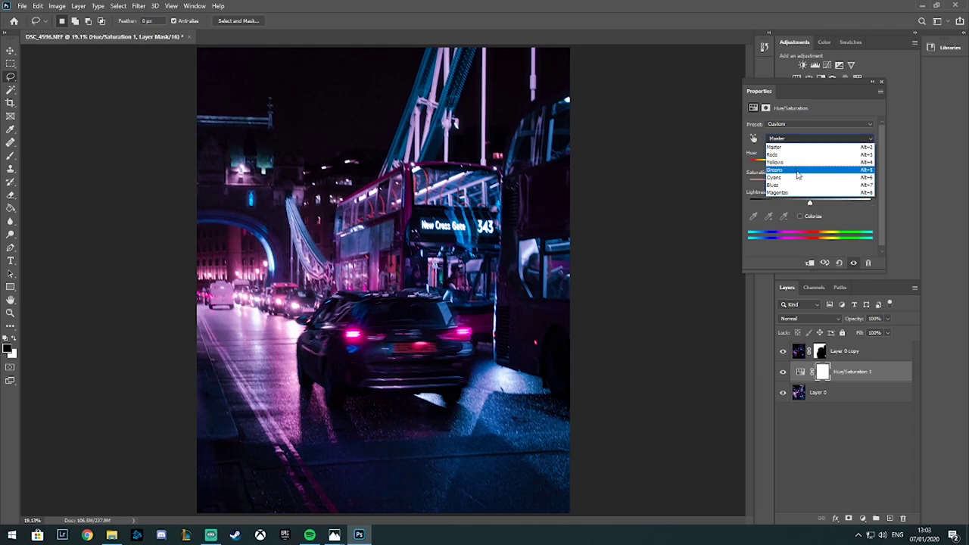
{"action": "left_click", "coordinate": [788, 184]}
{"action": "left_click_drag", "start_coordinate": [810, 163], "coordinate": [807, 163]}
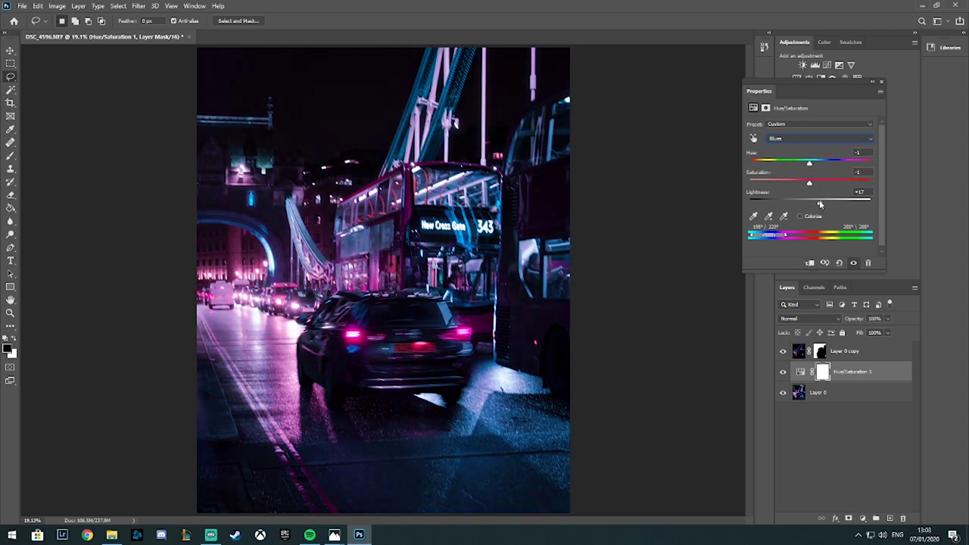
{"action": "left_click_drag", "start_coordinate": [810, 184], "coordinate": [809, 199]}
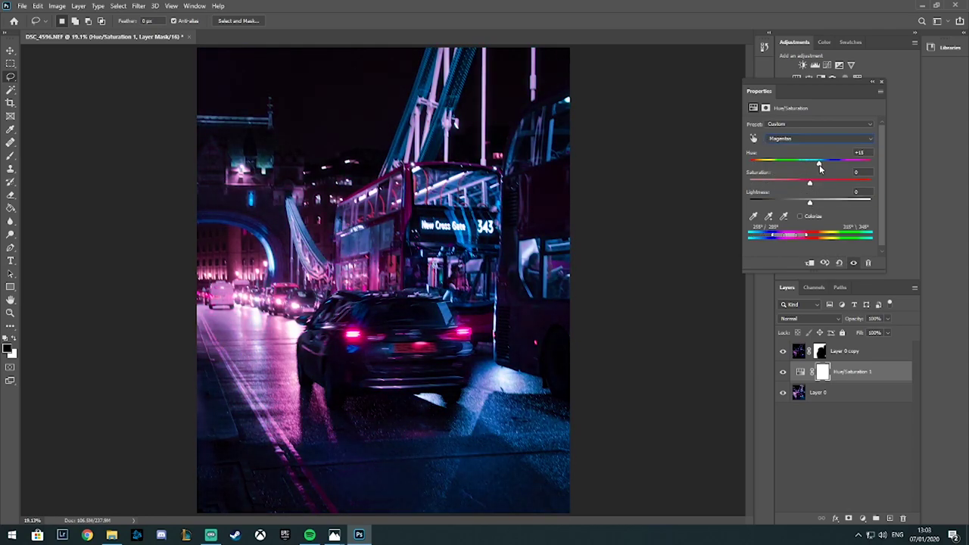
{"action": "left_click", "coordinate": [818, 139]}
{"action": "left_click", "coordinate": [795, 152]}
{"action": "key", "text": "ctrl+bracketright"}
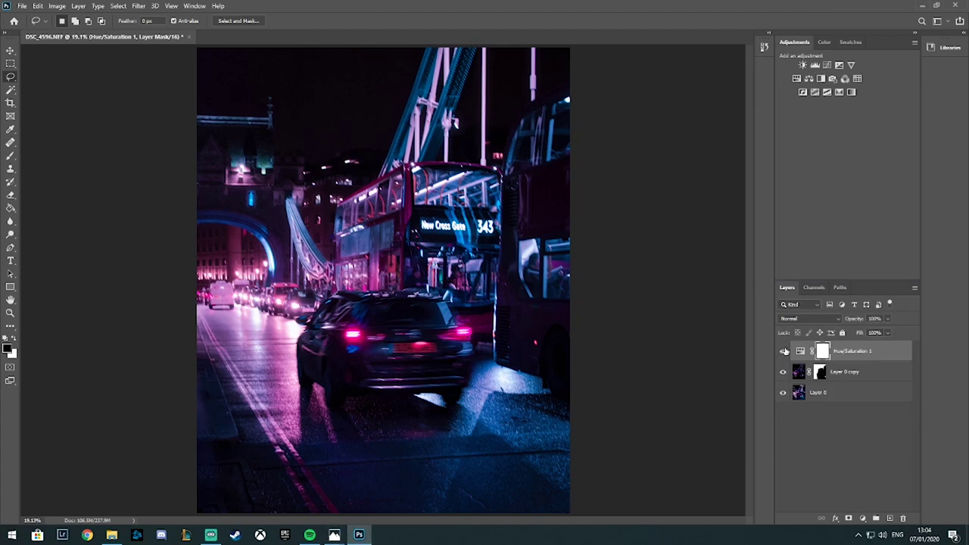
Add a Selective Color layer, nudging cyan in Neutrals and reducing yellow in Blacks.
{"action": "left_click", "coordinate": [784, 201]}
{"action": "left_click", "coordinate": [811, 159]}
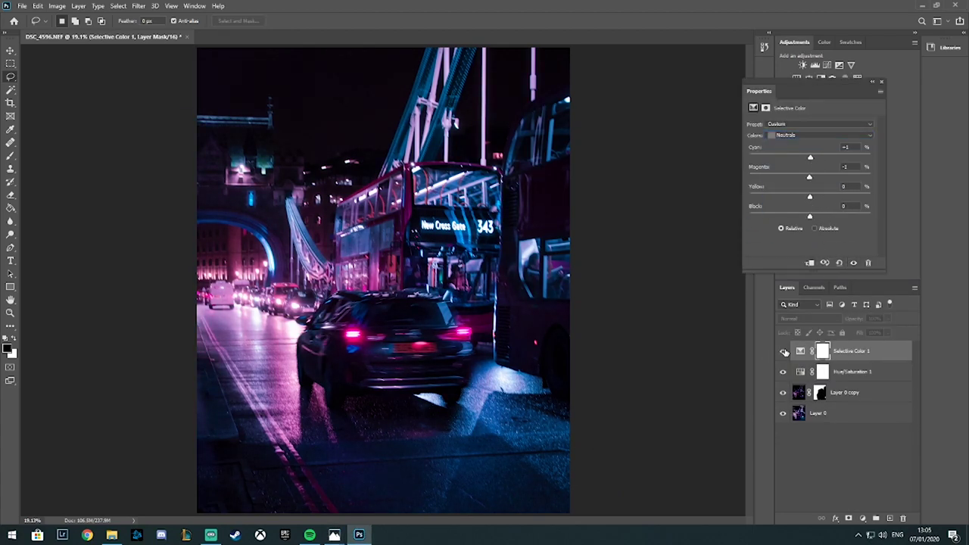
{"action": "key", "text": "Down"}
{"action": "left_click_drag", "start_coordinate": [810, 157], "coordinate": [809, 159]}
{"action": "left_click_drag", "start_coordinate": [810, 197], "coordinate": [812, 200]}
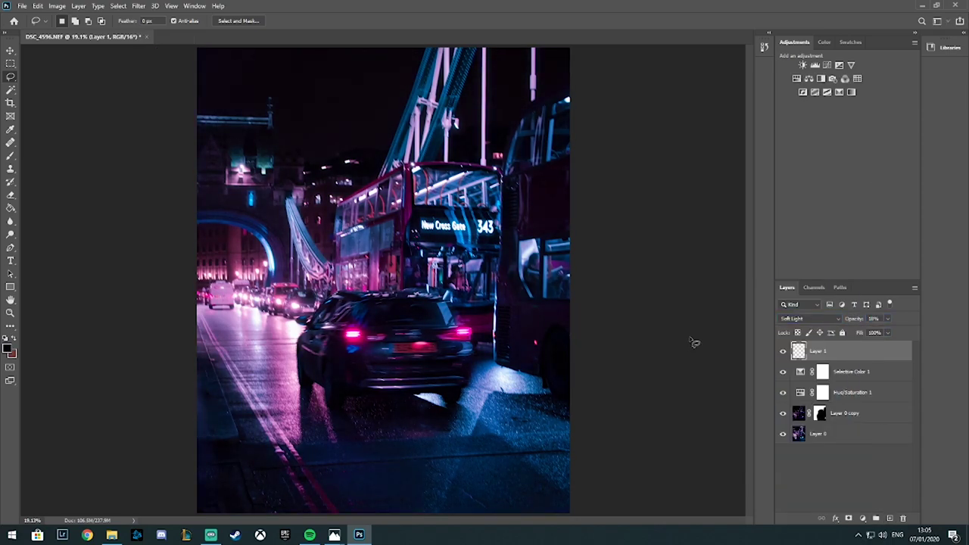
With the Brush, try pink and cyan paint and brush a soft pink glow across the bus.
{"action": "key", "text": "b"}
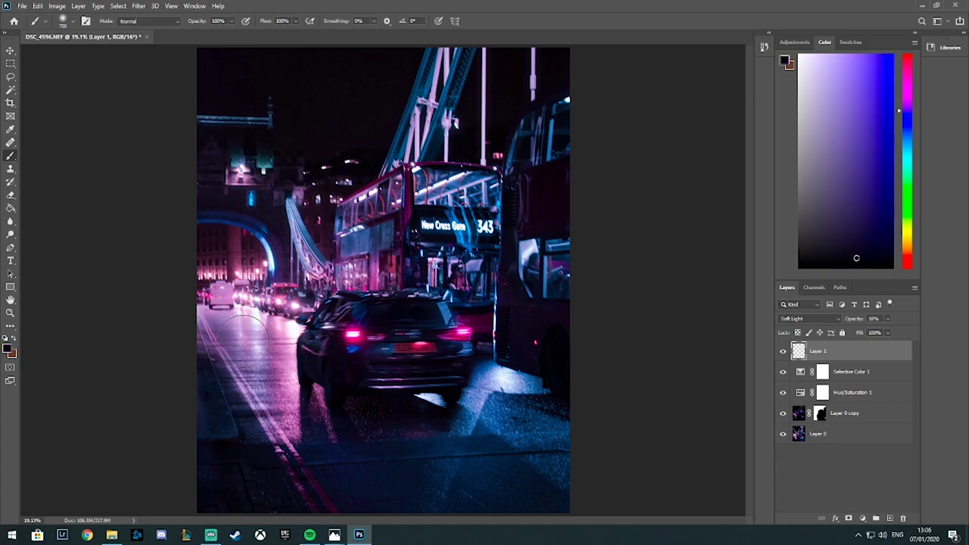
{"action": "left_click", "coordinate": [294, 272], "text": "alt"}
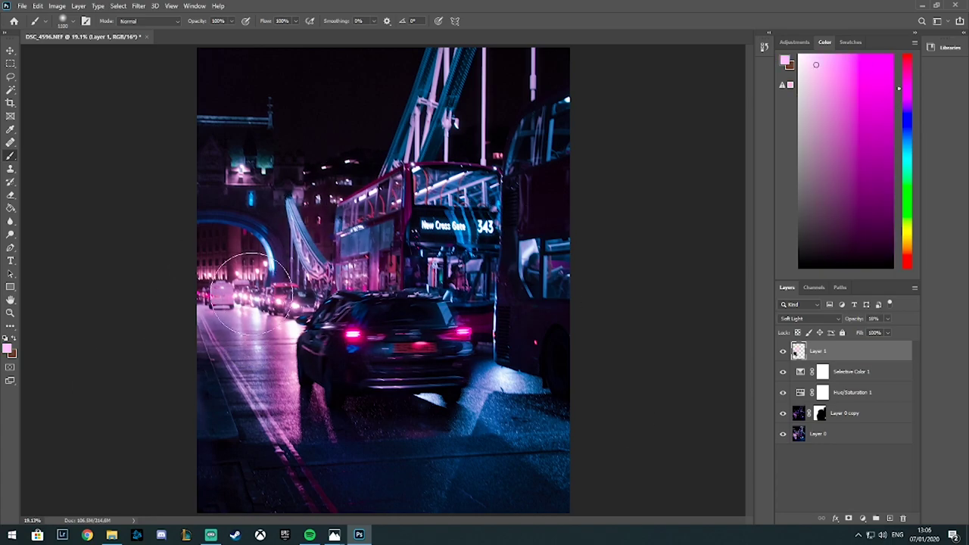
{"action": "left_click", "coordinate": [412, 163], "text": "alt"}
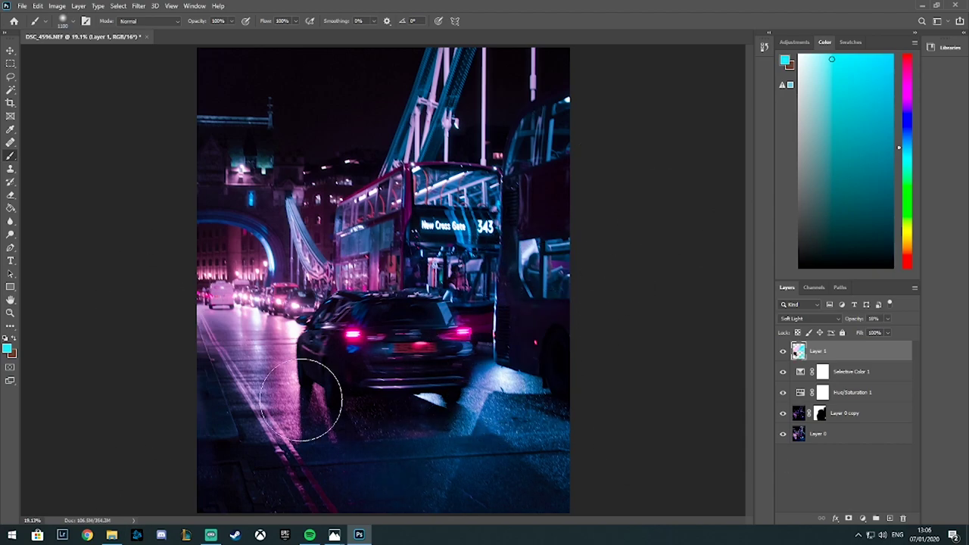
{"action": "left_click", "coordinate": [332, 425], "text": "alt"}
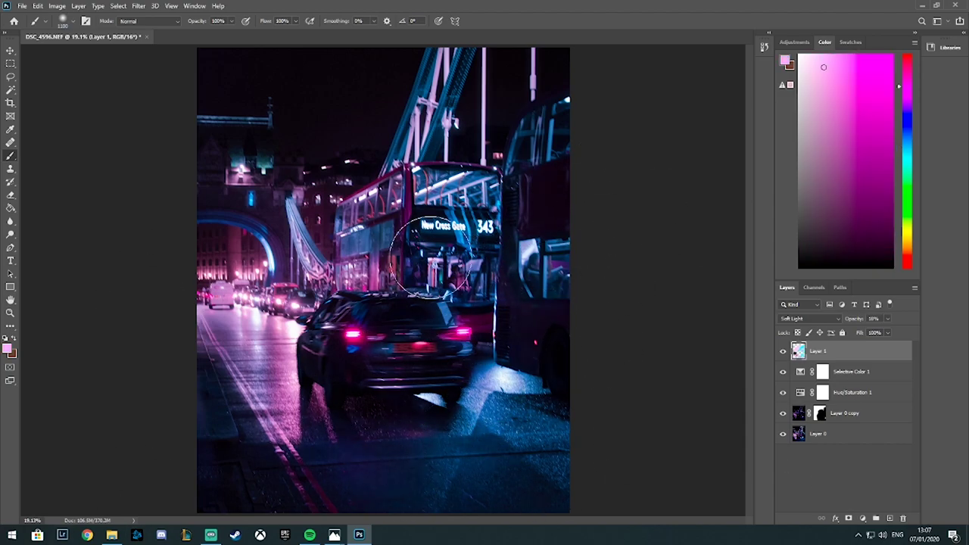
{"action": "left_click_drag", "start_coordinate": [421, 257], "coordinate": [273, 274]}
{"action": "left_click", "coordinate": [256, 184], "text": "alt"}
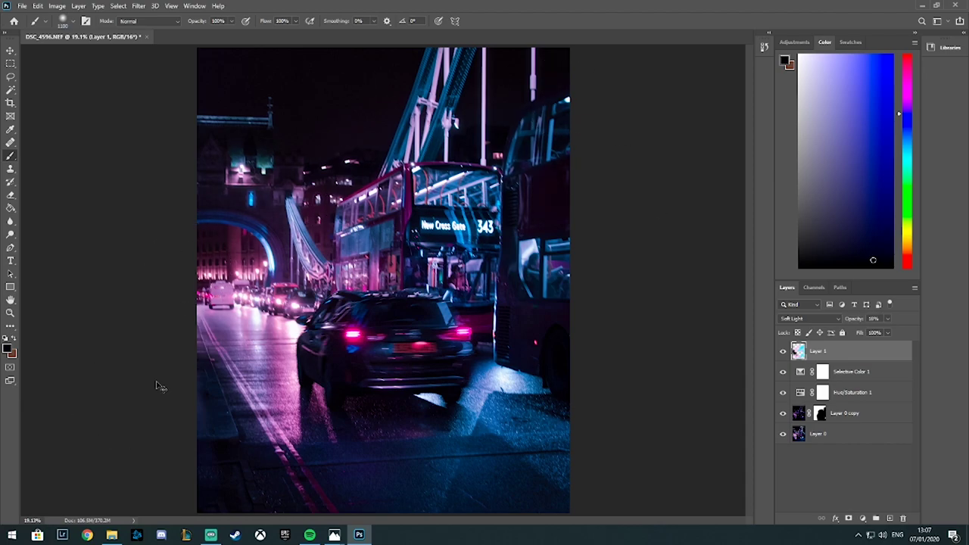
Shrink the brush and switch between dark blue, pink, purple and teal paint colours.
{"action": "key", "text": "bracketright"}
{"action": "key", "text": "ctrl+minus"}
{"action": "key", "text": "ctrl+minus"}
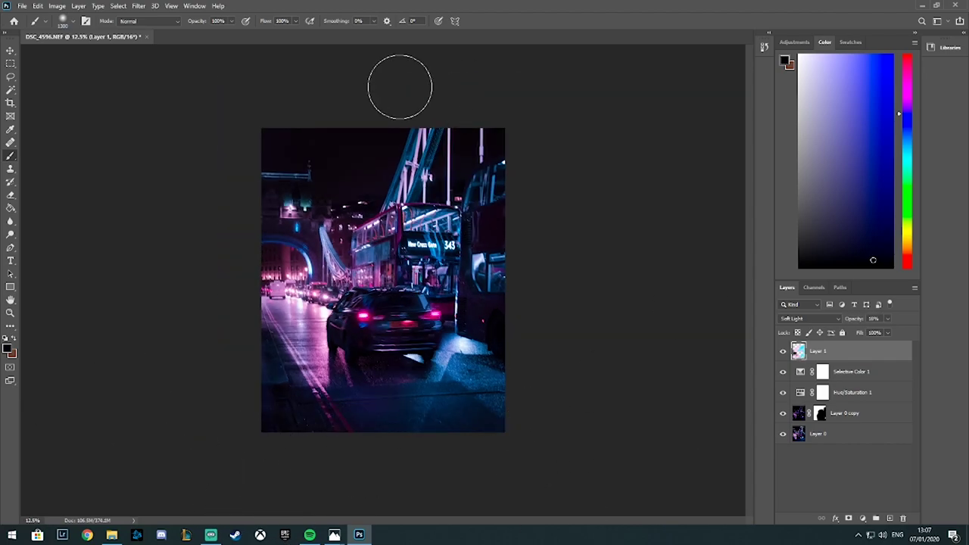
{"action": "key", "text": "ctrl+0"}
{"action": "key", "text": "ctrl+plus"}
{"action": "key", "text": "x"}
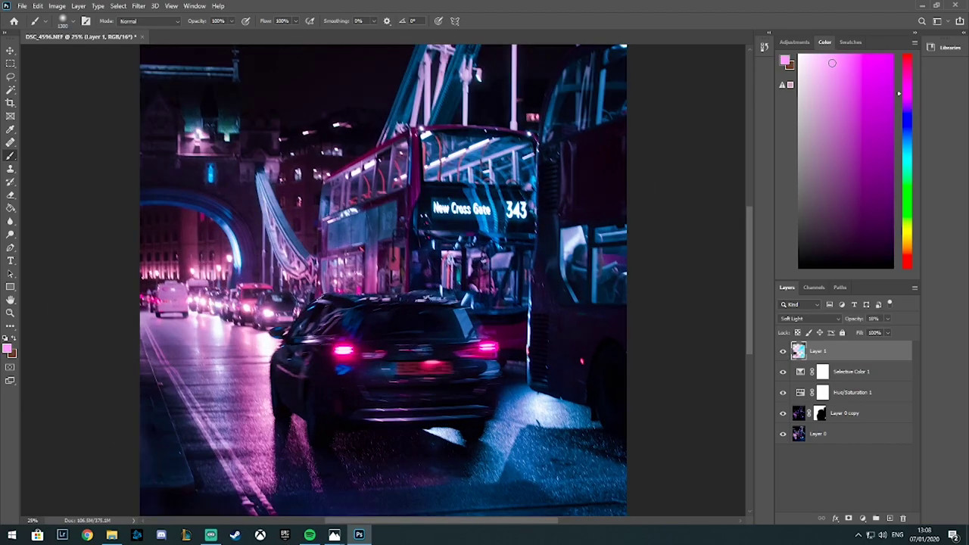
{"action": "key", "text": "ctrl+0"}
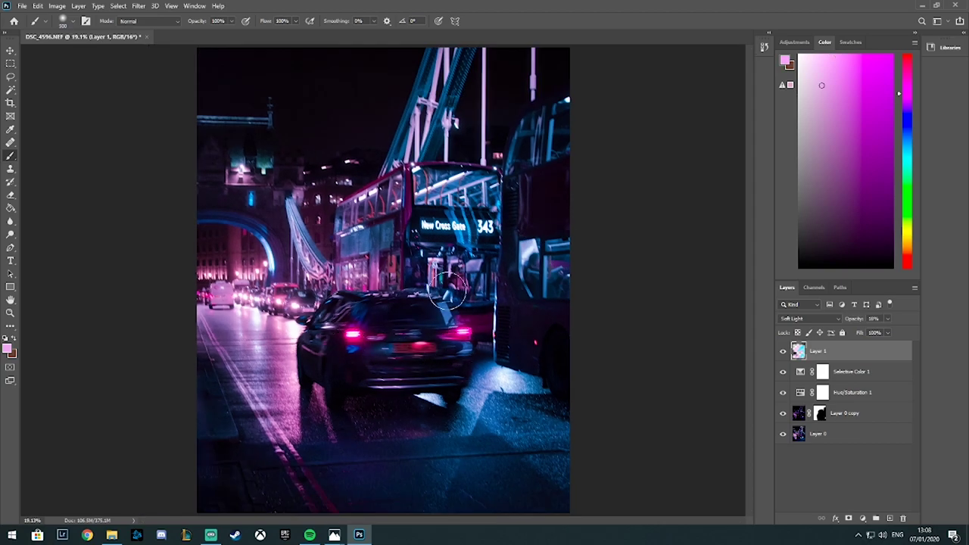
{"action": "key", "text": "x"}
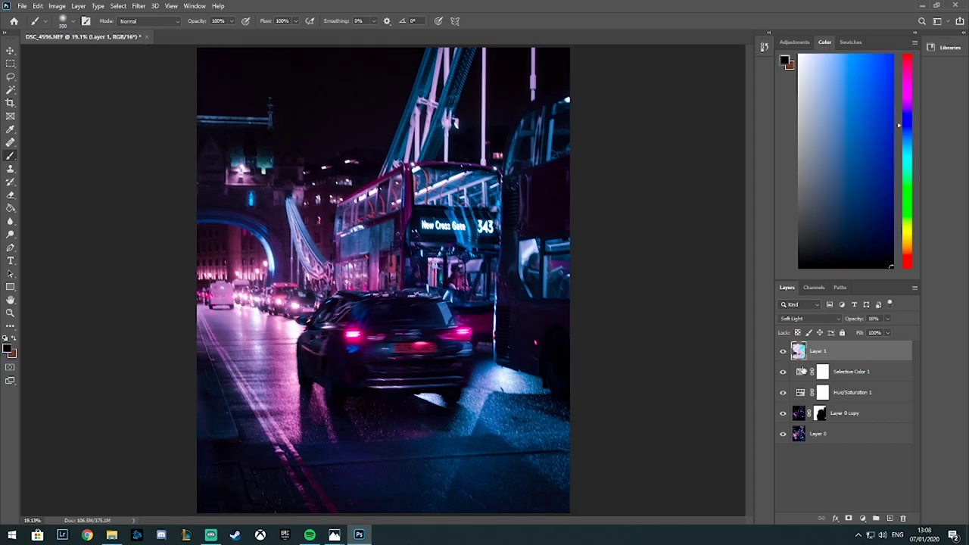
{"action": "key", "text": "bracketleft"}
{"action": "key", "text": "bracketleft"}
{"action": "key", "text": "bracketleft"}
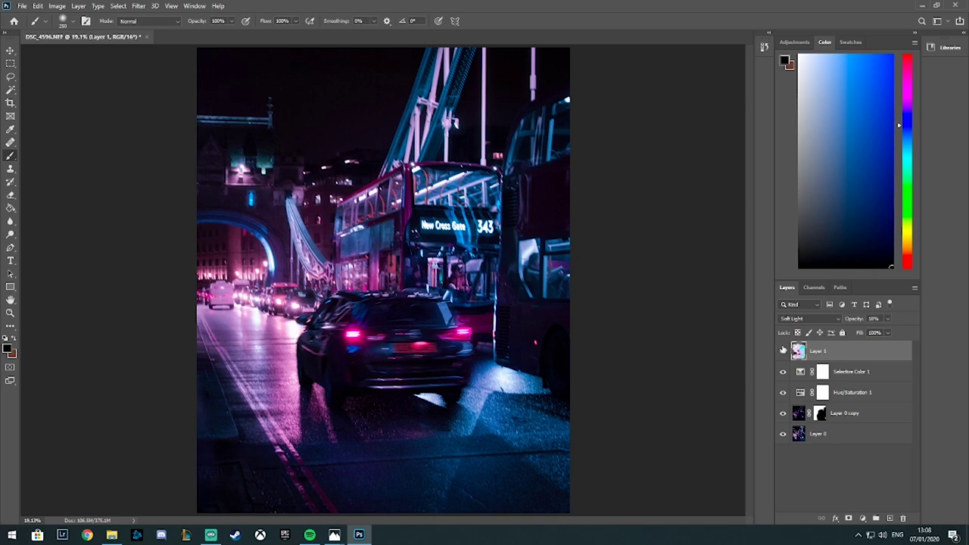
{"action": "left_click", "coordinate": [799, 213]}
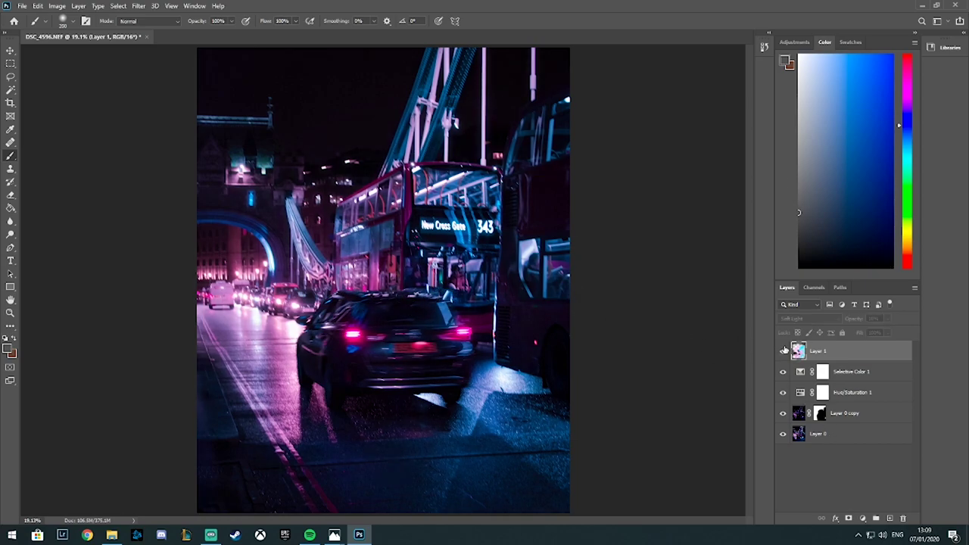
{"action": "left_click", "coordinate": [261, 204], "text": "alt"}
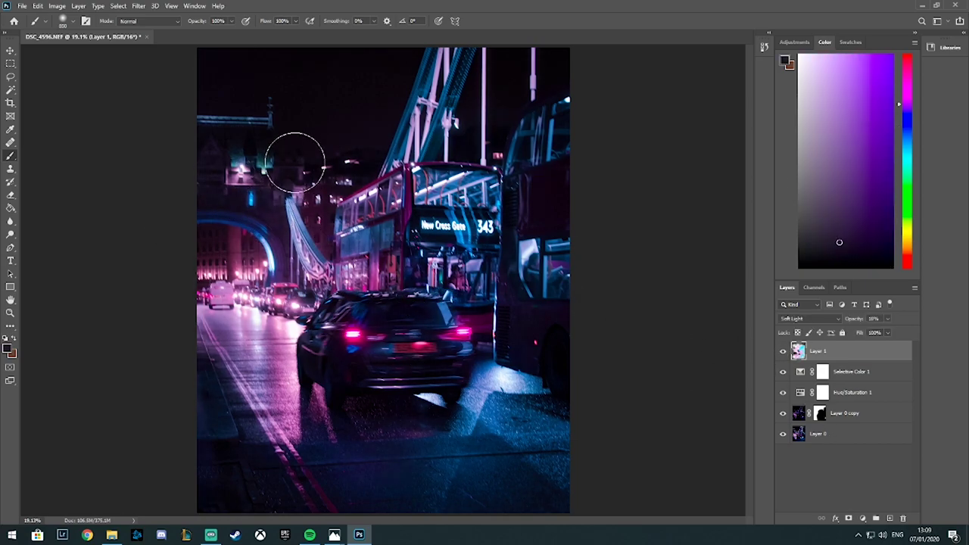
{"action": "key", "text": "bracketleft"}
{"action": "key", "text": "bracketleft"}
{"action": "key", "text": "bracketleft"}
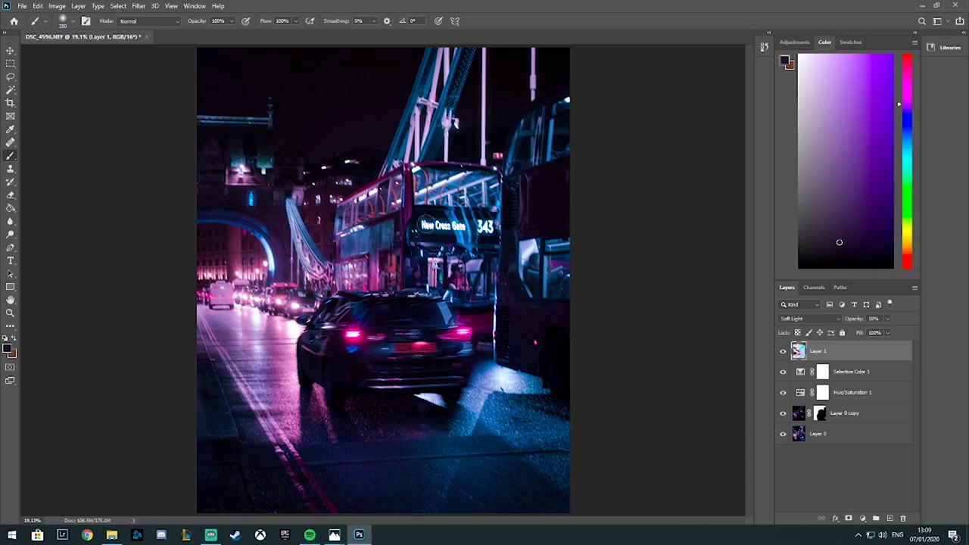
{"action": "left_click", "coordinate": [249, 159], "text": "alt"}
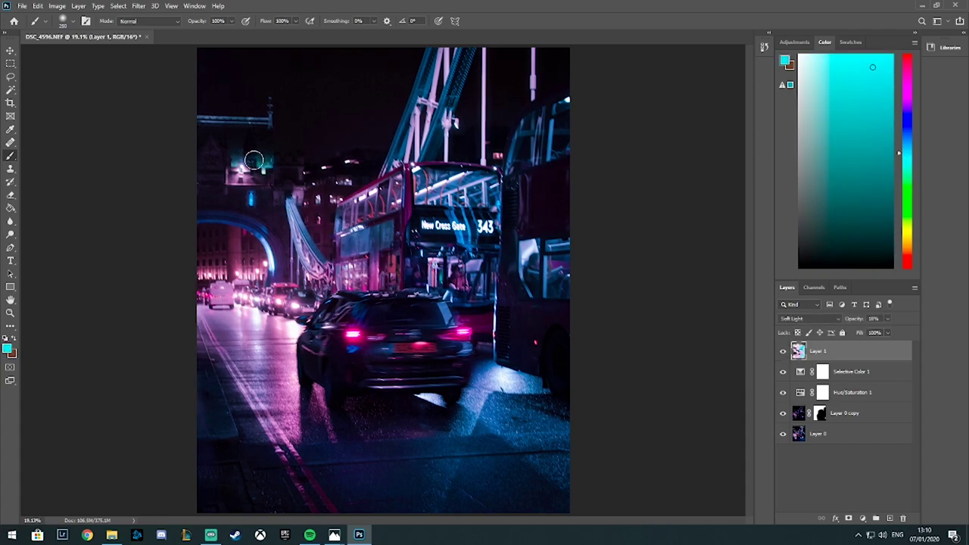
Add a black-masked Hue/Saturation layer with its hue shifted slightly negative.
{"action": "left_click", "coordinate": [794, 41]}
{"action": "left_click", "coordinate": [797, 77]}
{"action": "key", "text": "ctrl+i"}
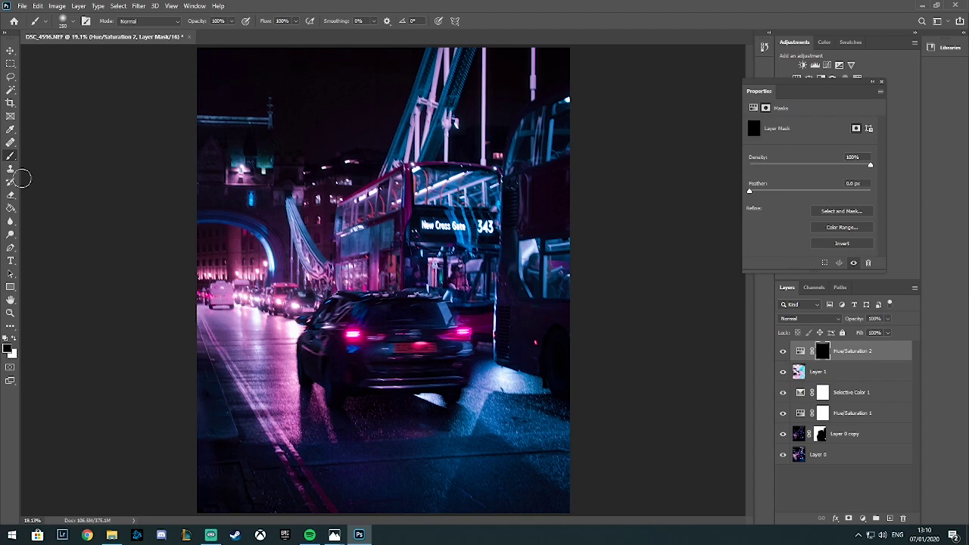
{"action": "left_click", "coordinate": [754, 108]}
{"action": "left_click_drag", "start_coordinate": [809, 162], "coordinate": [802, 165]}
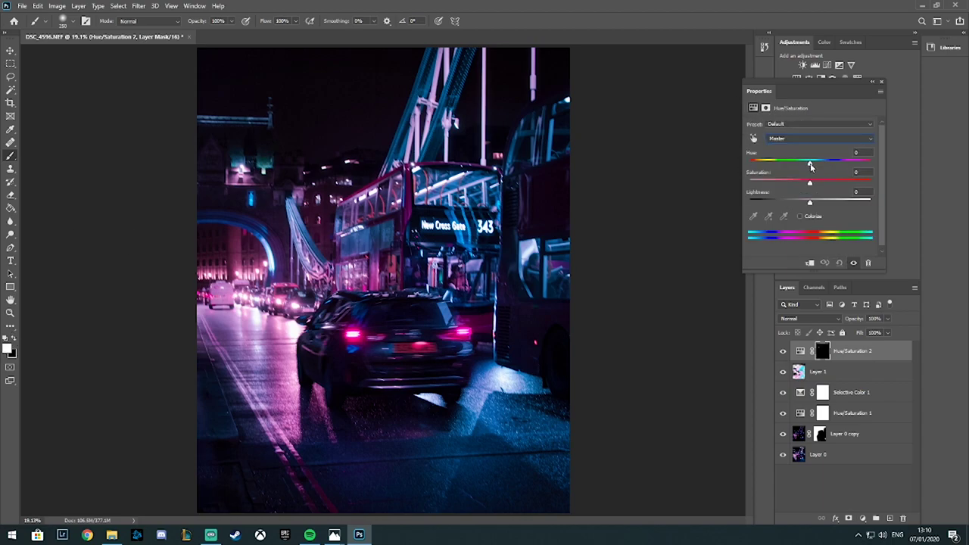
{"action": "key", "text": "alt+6"}
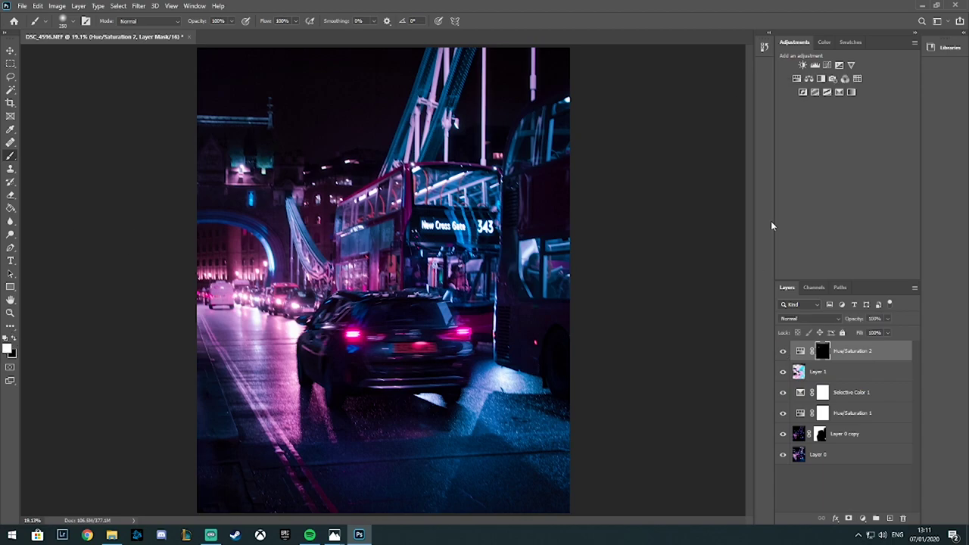
Lower Layer 0 copy's fill to 40%, save as DSC_4596-Edit.tif and close Photoshop.
{"action": "left_click", "coordinate": [790, 437]}
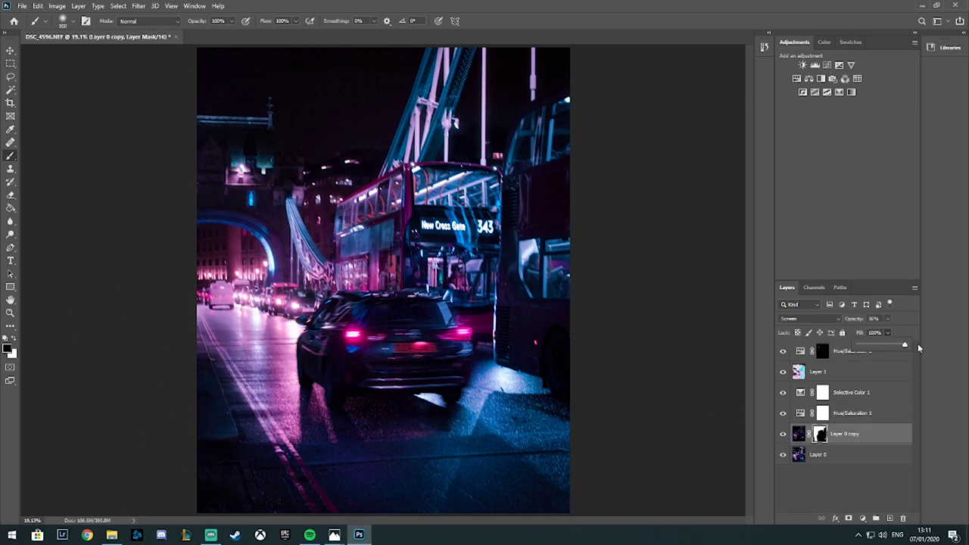
{"action": "mouse_move", "coordinate": [919, 347]}
{"action": "left_mouse_down"}
{"action": "mouse_move", "coordinate": [894, 357]}
{"action": "mouse_move", "coordinate": [884, 344]}
{"action": "left_mouse_up"}
{"action": "left_click", "coordinate": [22, 5]}
{"action": "left_click", "coordinate": [38, 122]}
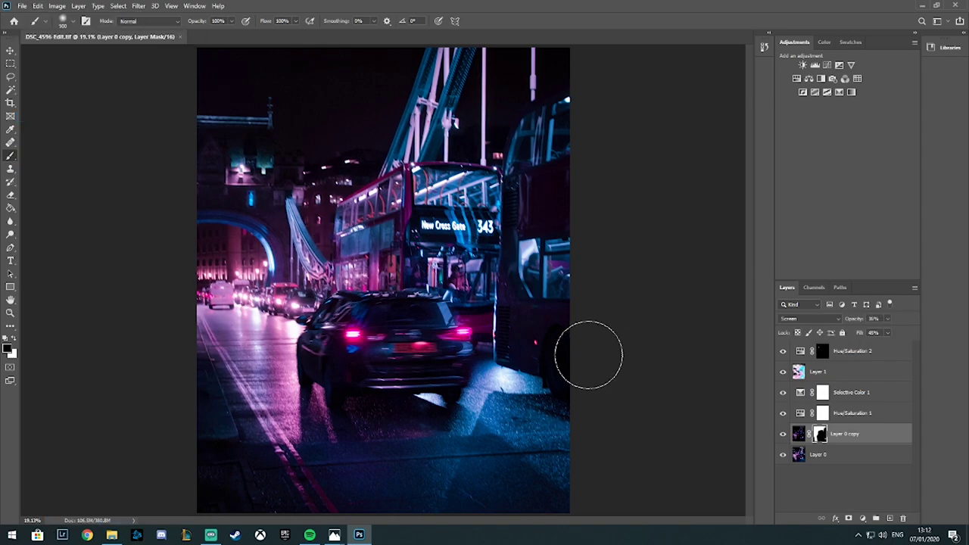
{"action": "left_click", "coordinate": [962, 5]}
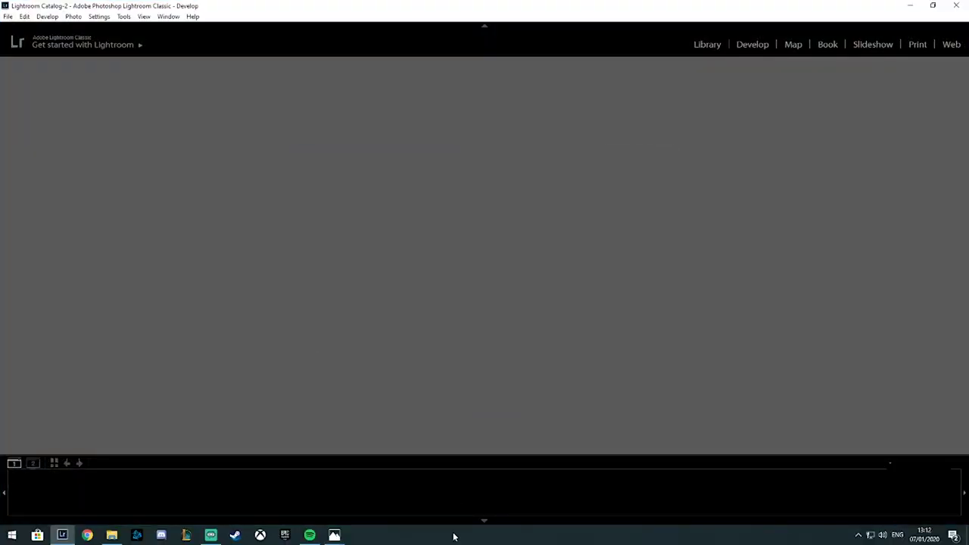
Export the photo with the custom file name text 'Tower Bridge Neon'.
{"action": "key", "text": "ctrl+shift+i"}
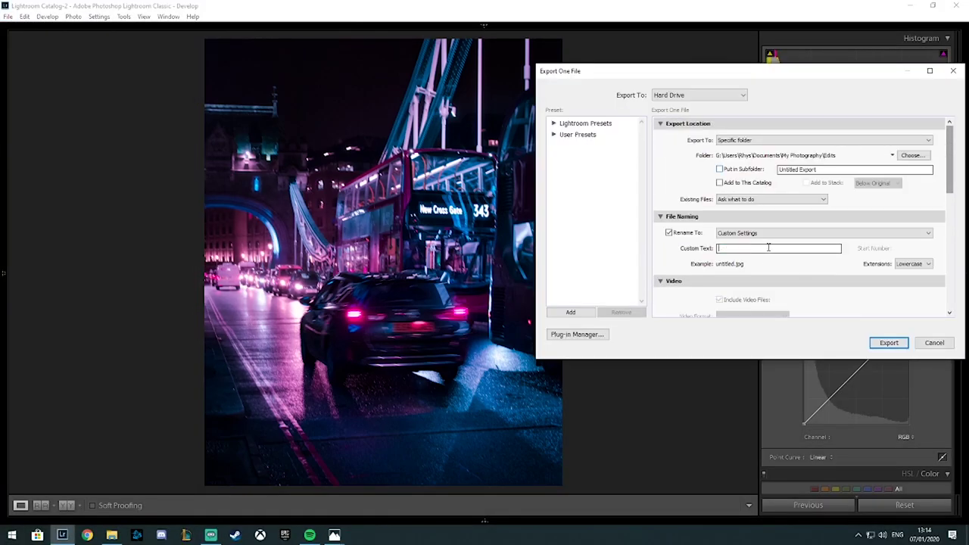
{"action": "type", "text": "Tower Bridge Neon"}
{"action": "key", "text": "Return"}
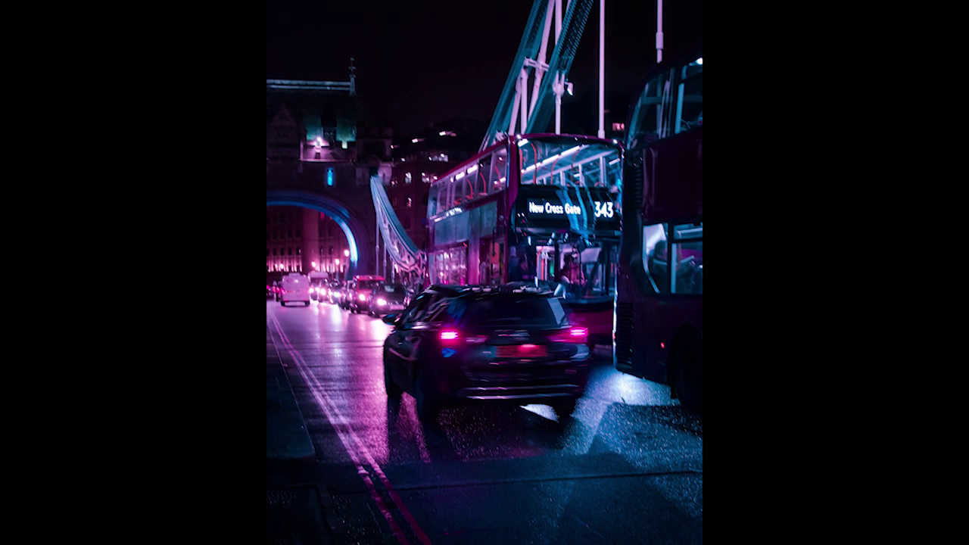